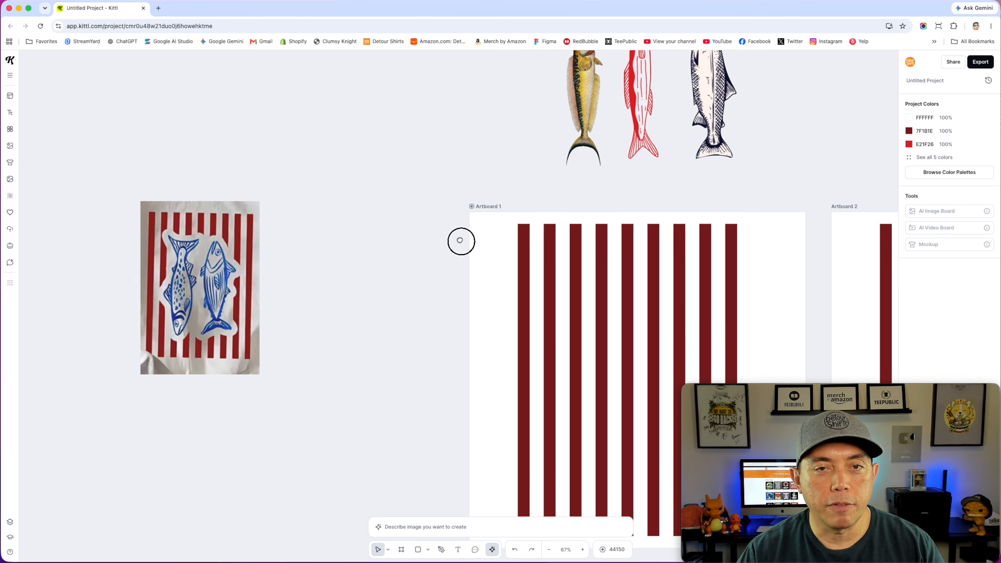
Step: Search the illustration library for "fish"
left_click(718, 138)
left_click(35, 108)
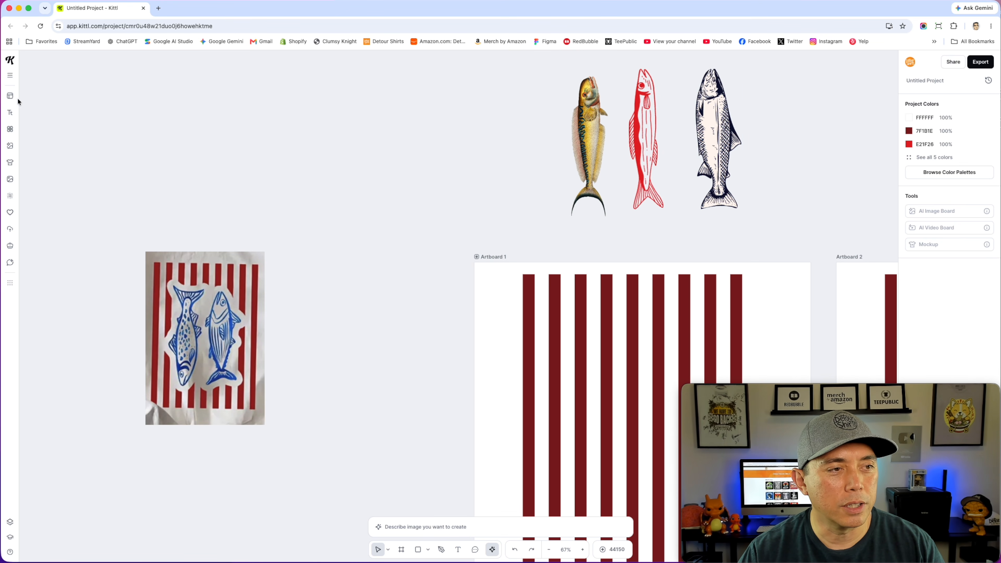
left_click(12, 130)
left_click(50, 78)
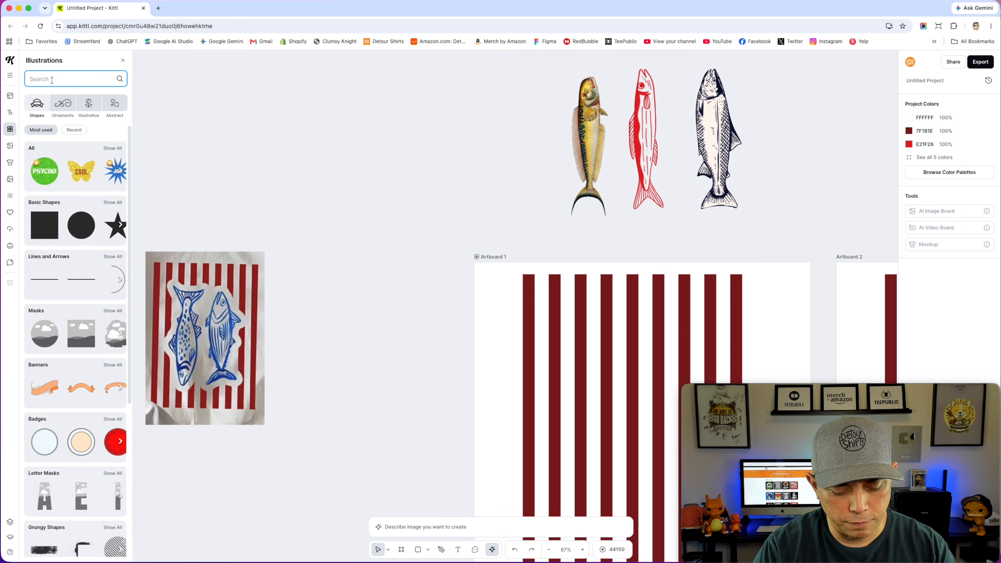
type("fish")
key("Return")
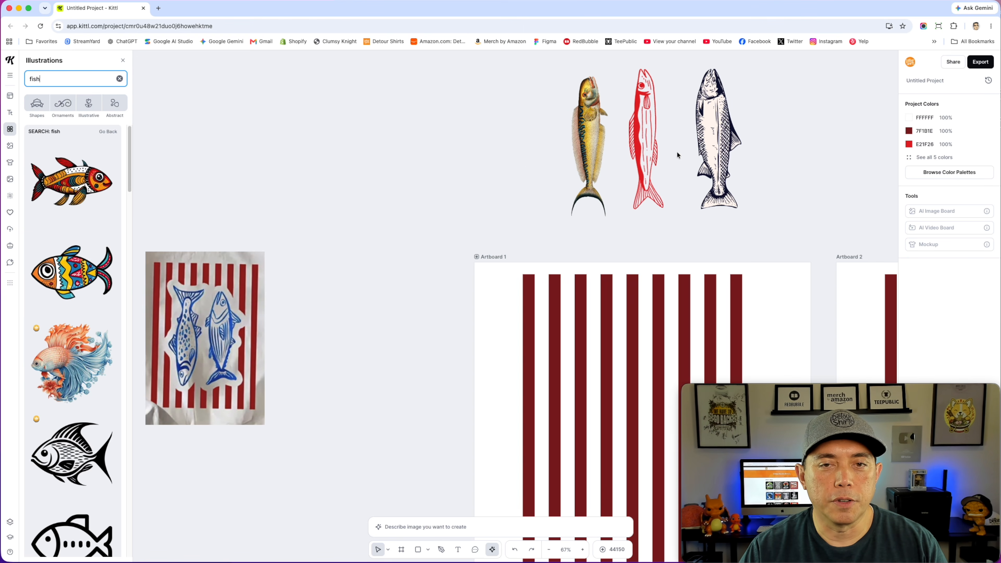
Step: Add the blue and purple fish illustration beside the other fish above the artboards and rotate it upright with its head up
scroll(71, 329, "down", 10)
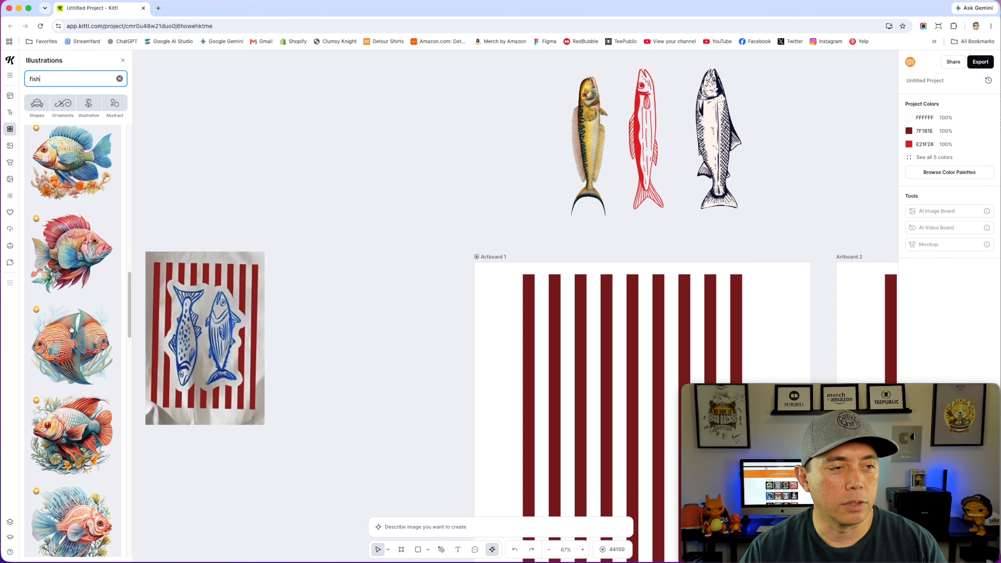
scroll(72, 329, "down", 2)
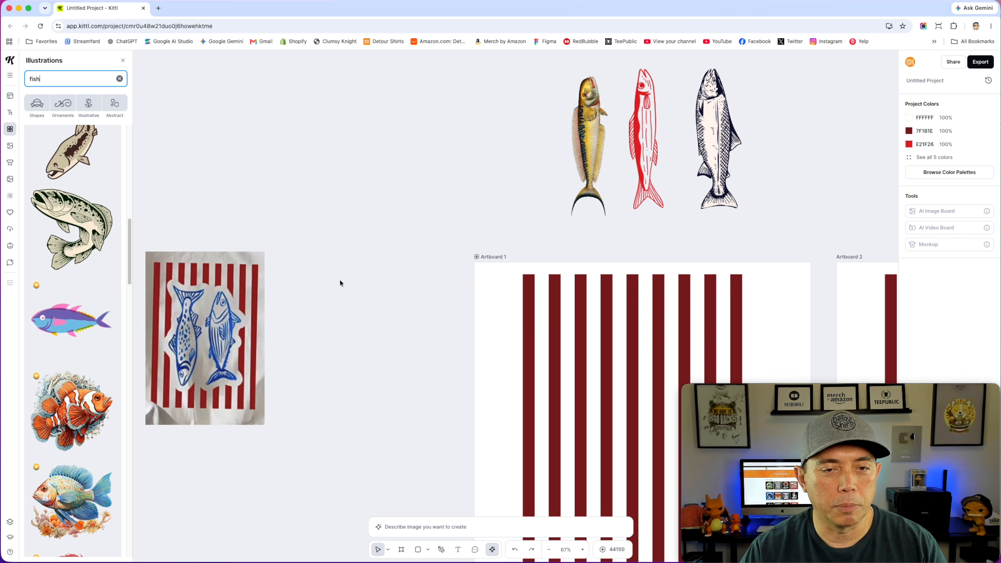
left_click_drag(455, 314, 447, 124)
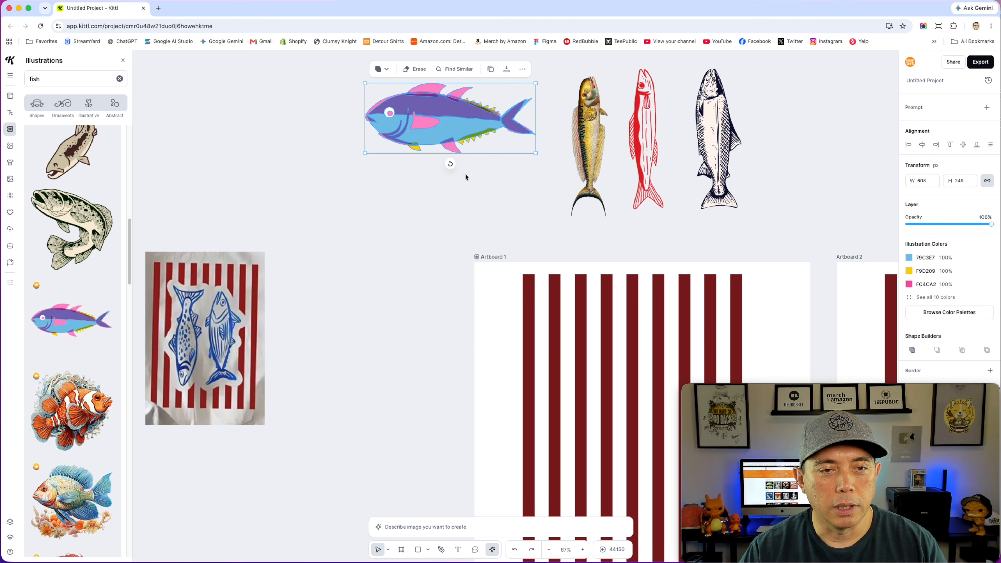
left_click_drag(450, 164, 236, 94)
left_click(374, 259)
scroll(364, 246, "right", 5)
scroll(364, 247, "up", 3)
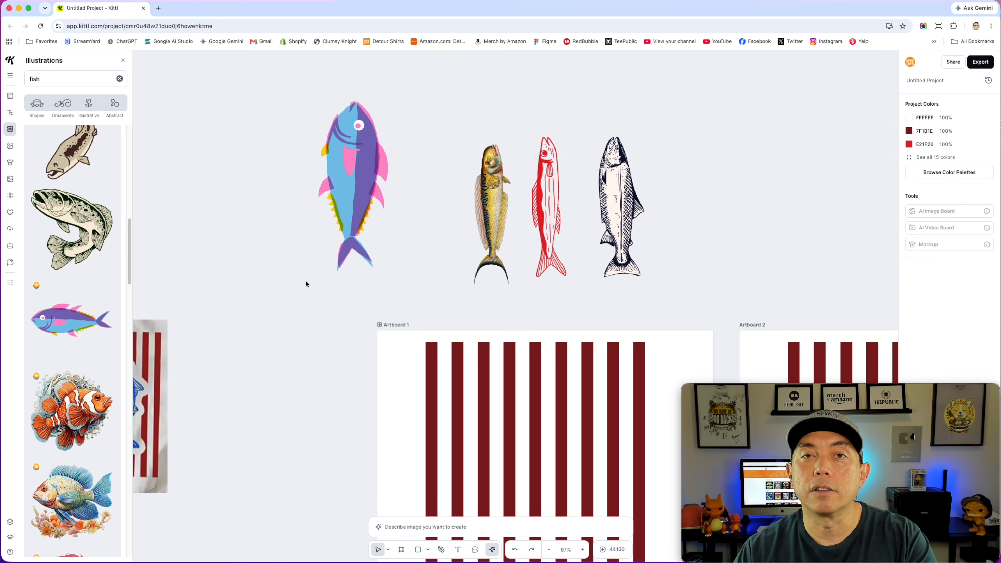
Step: Place the realistic yellow fish image over the stripes in the upper part of Artboard 1
left_click(487, 176)
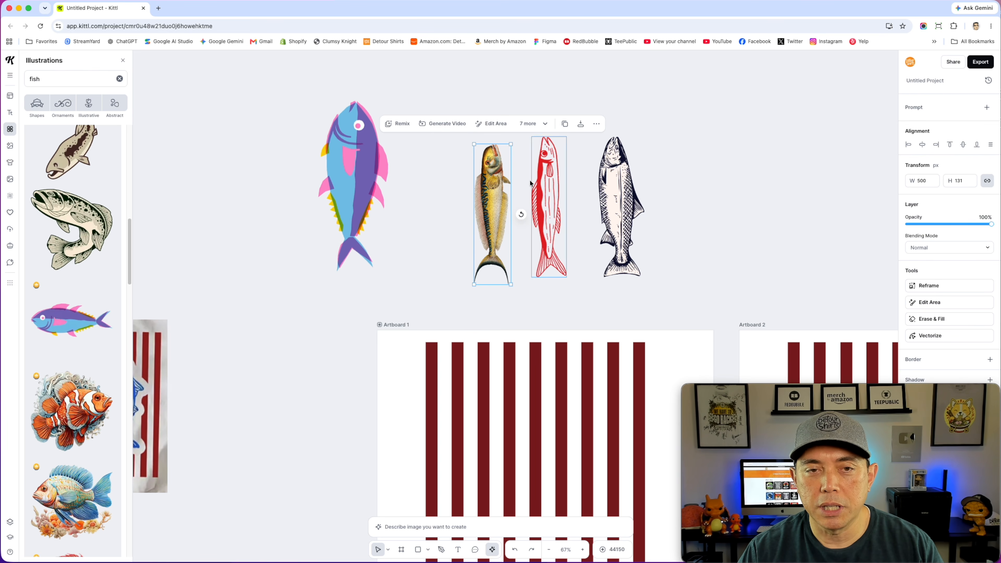
scroll(496, 182, "up", 5)
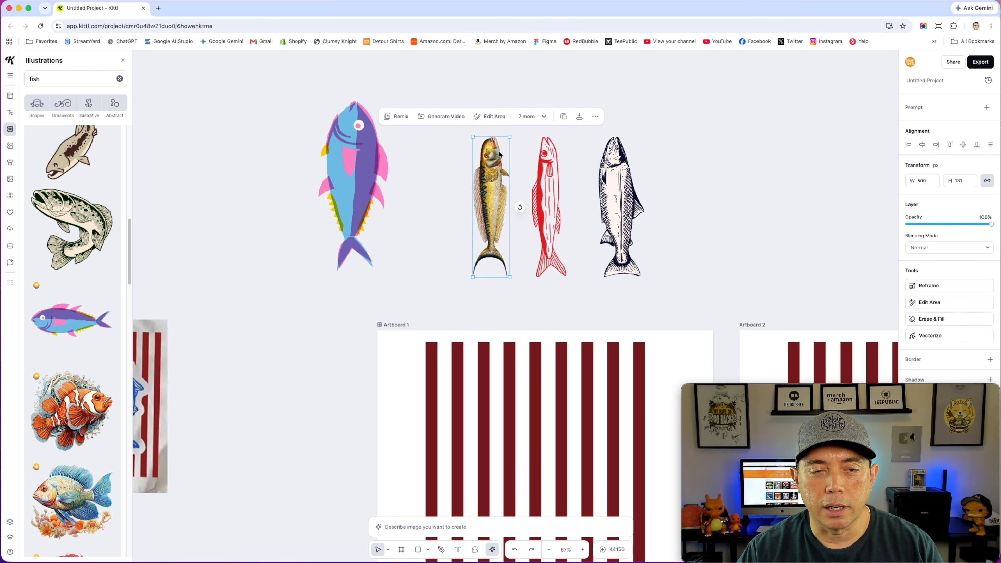
scroll(495, 157, "up", 1)
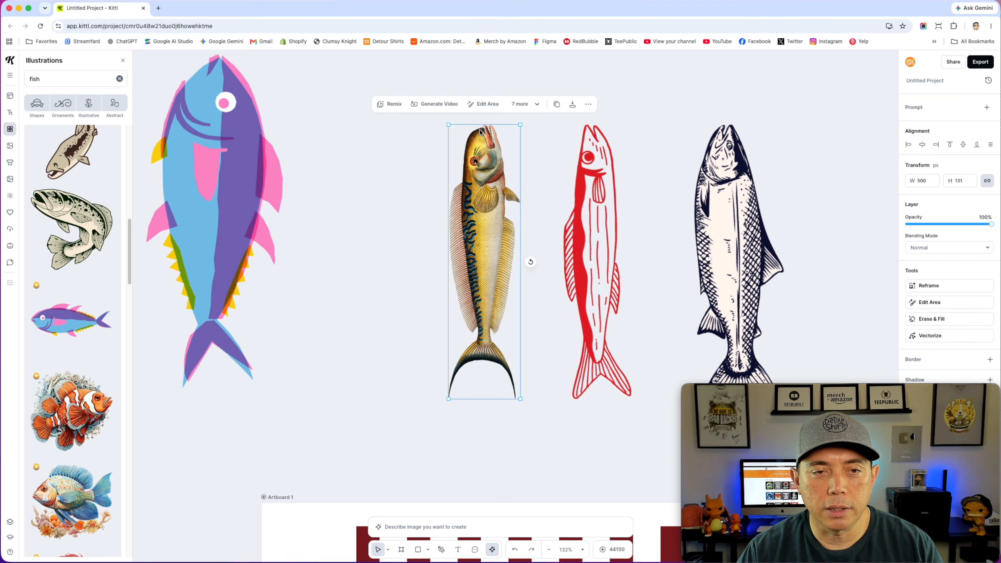
scroll(471, 207, "down", 5)
left_click_drag(472, 207, 487, 403)
scroll(488, 398, "down", 10)
scroll(508, 180, "up", 7)
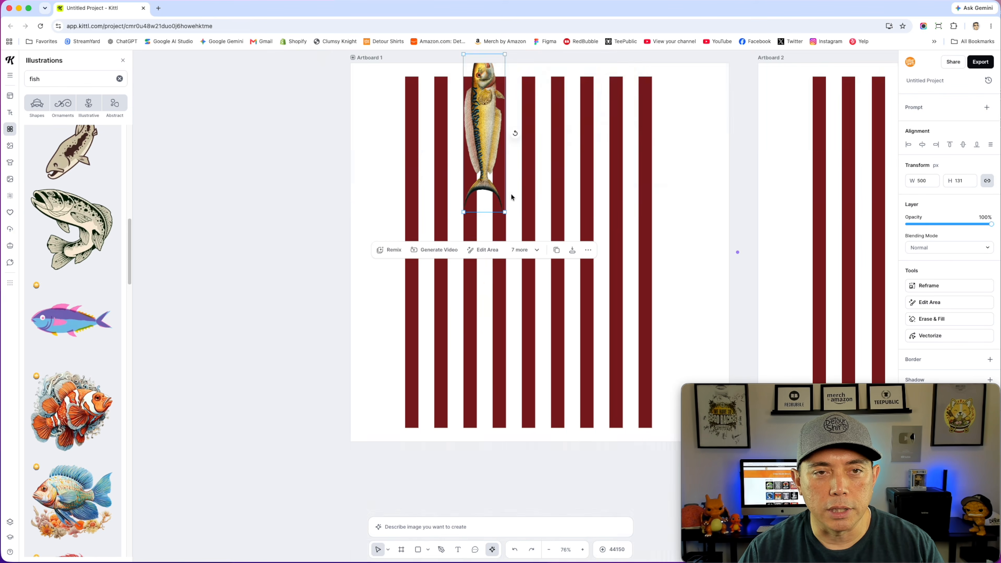
left_click_drag(482, 232, 473, 317)
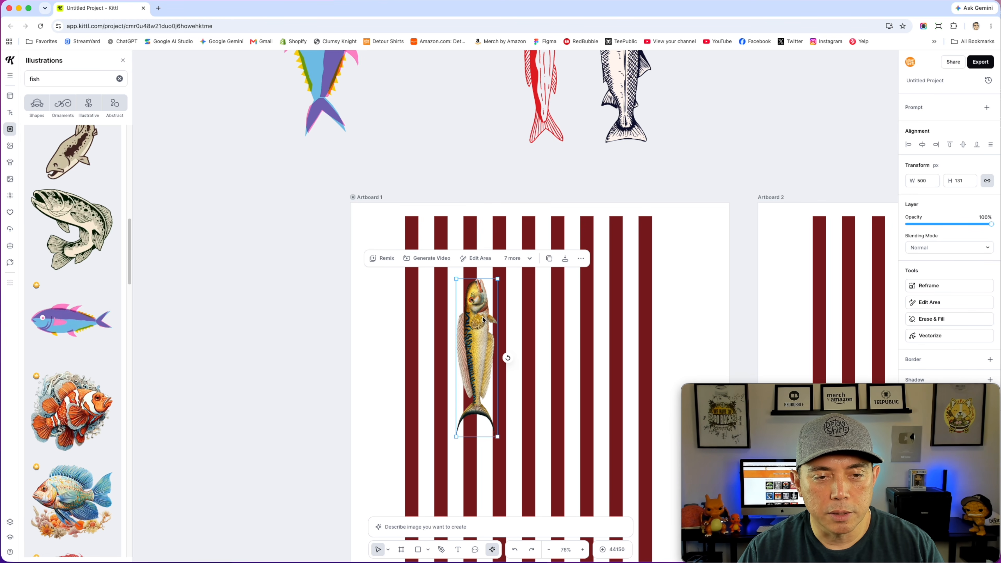
left_click(477, 326)
left_click_drag(477, 325, 467, 88)
scroll(496, 130, "up", 3)
left_click_drag(480, 241, 498, 433)
scroll(498, 434, "down", 3)
mouse_move(904, 441)
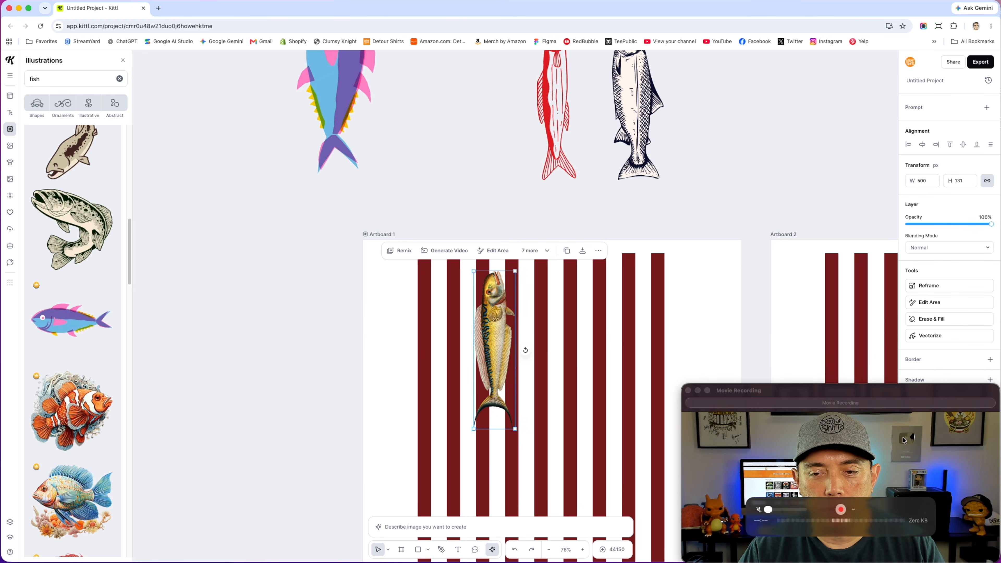
left_click_drag(933, 394, 252, 392)
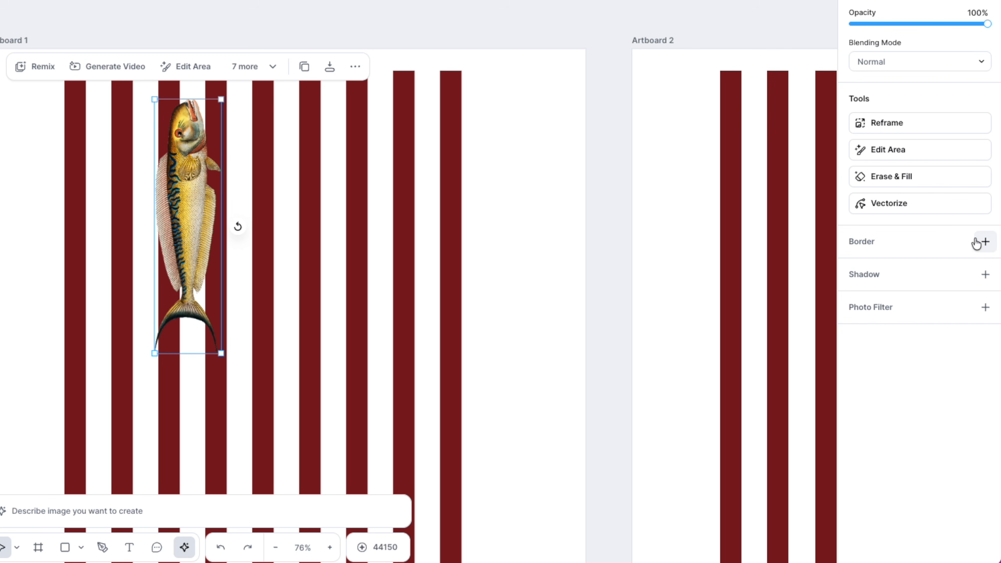
Step: Try a white FFFFFF border on the yellow fish image with a border weight of about 202.8
left_click(985, 242)
left_click(855, 263)
left_click_drag(830, 286, 654, 266)
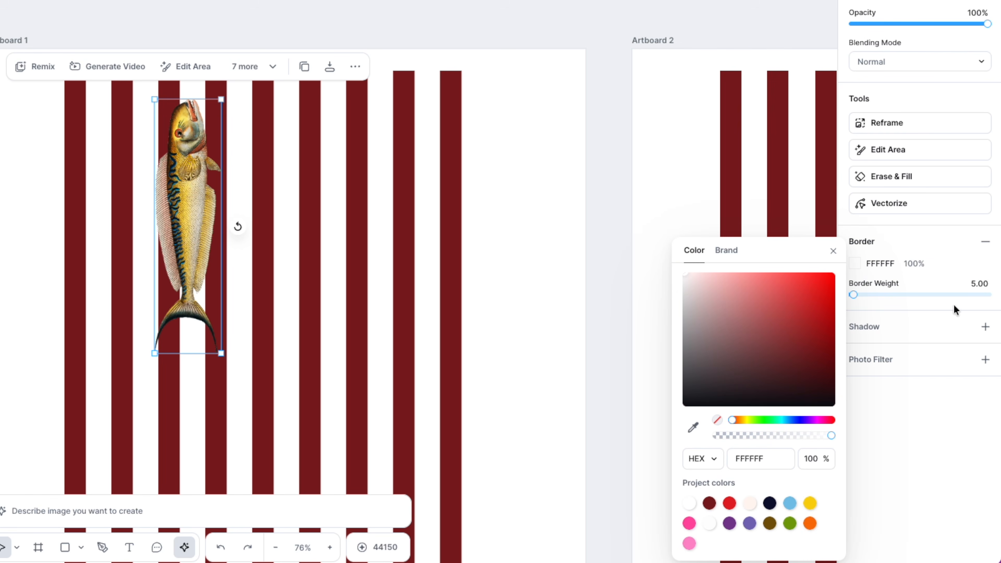
left_click_drag(853, 295, 880, 294)
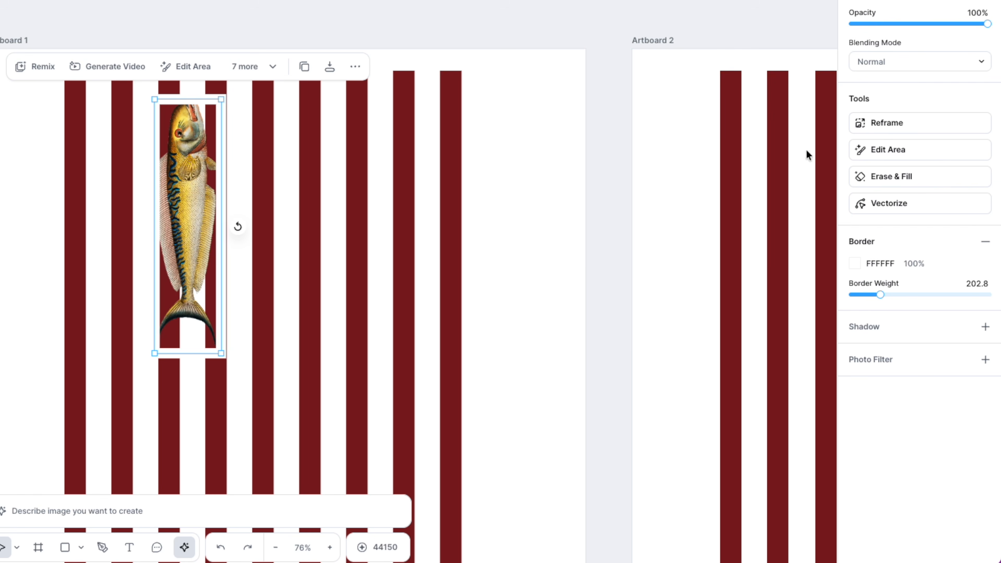
Step: Reduce the yellow fish's border weight to 0 and move the image back above Artboard 1 beside the other fish
left_click_drag(878, 295, 556, 271)
scroll(352, 233, "up", 1)
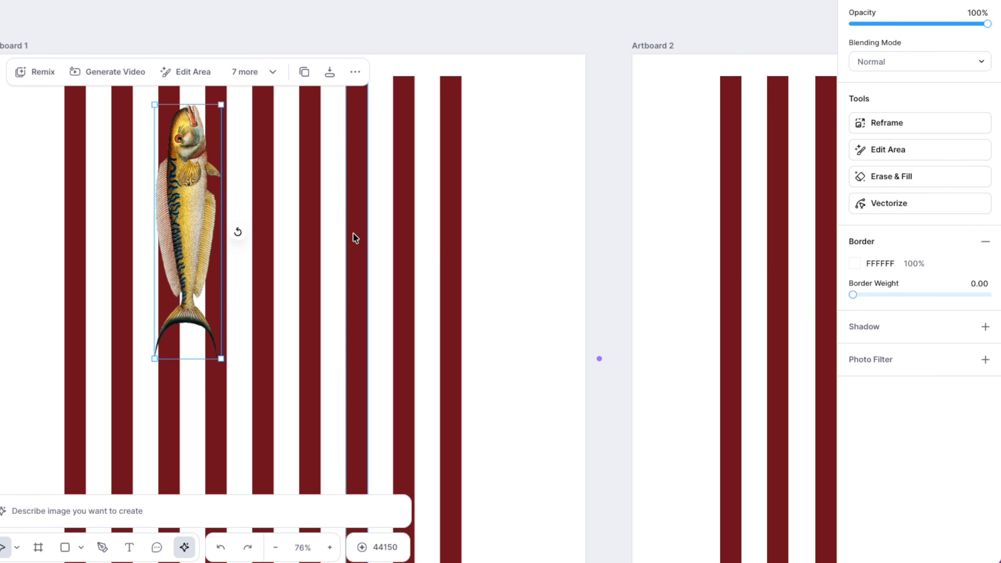
left_click_drag(187, 168, 464, 93)
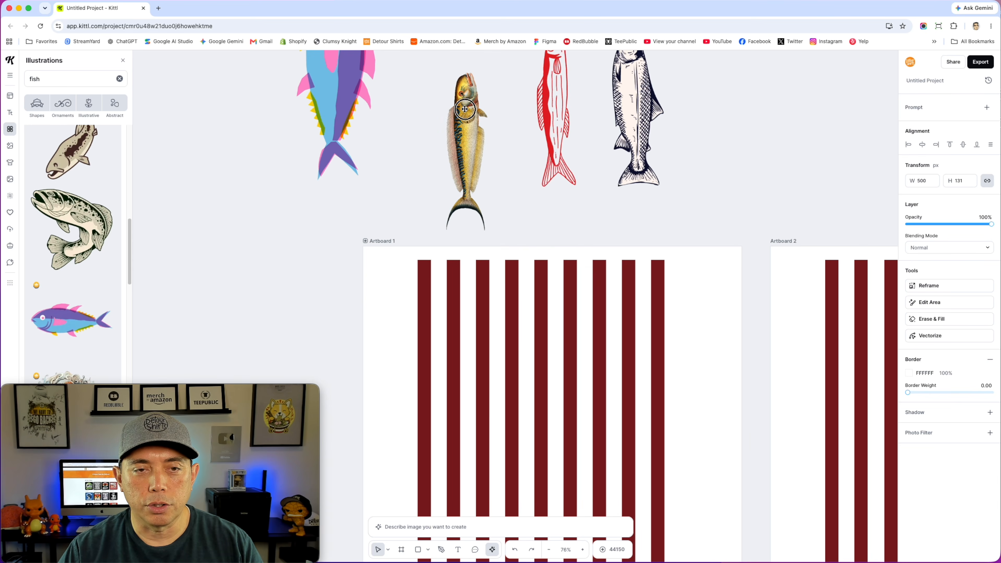
scroll(473, 158, "up", 5)
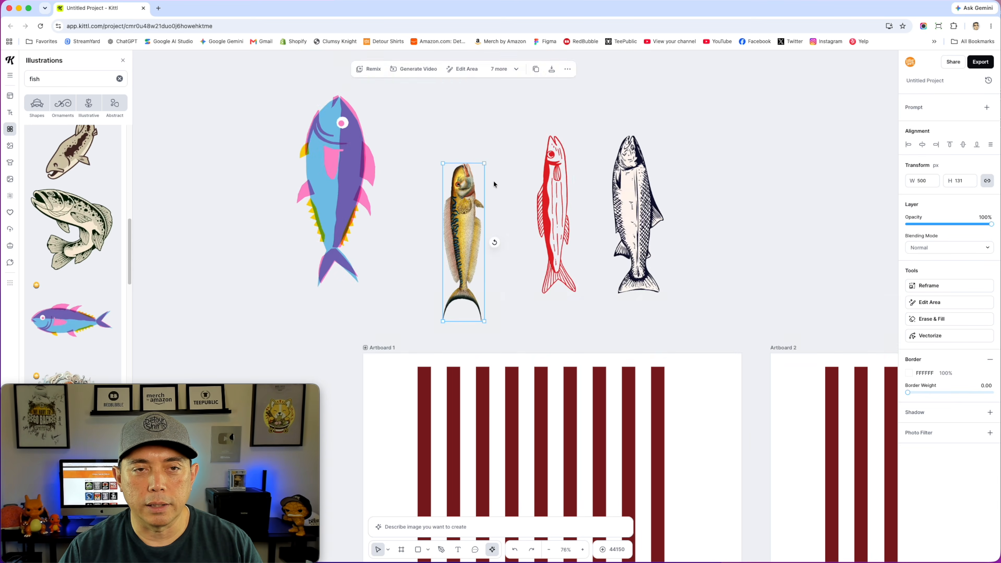
Step: Compare the colour and border options of the purple-blue, red and navy fish illustrations
scroll(638, 193, "down", 6)
scroll(638, 194, "up", 3)
left_click(632, 157)
left_click(564, 150)
left_click(354, 133)
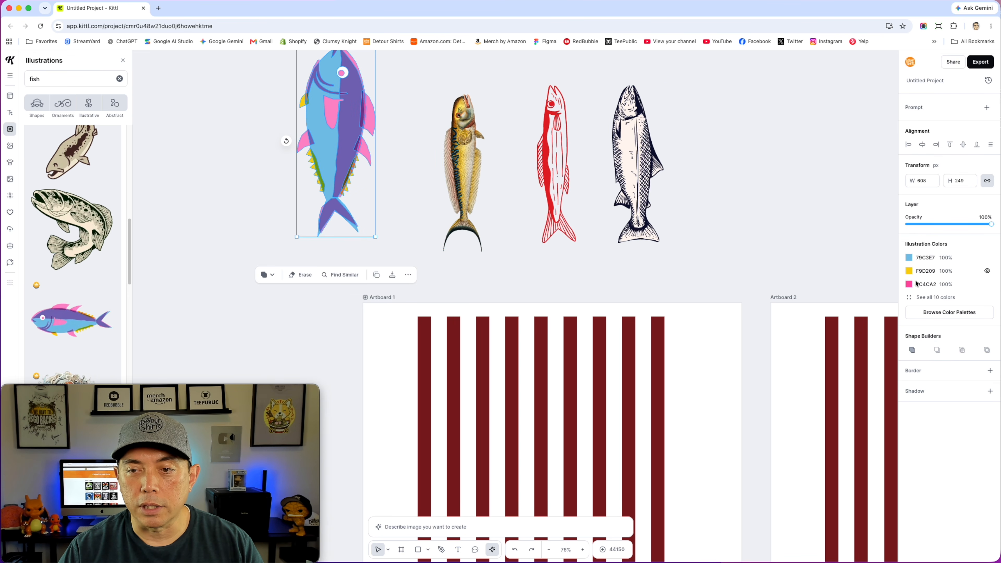
left_click(554, 154)
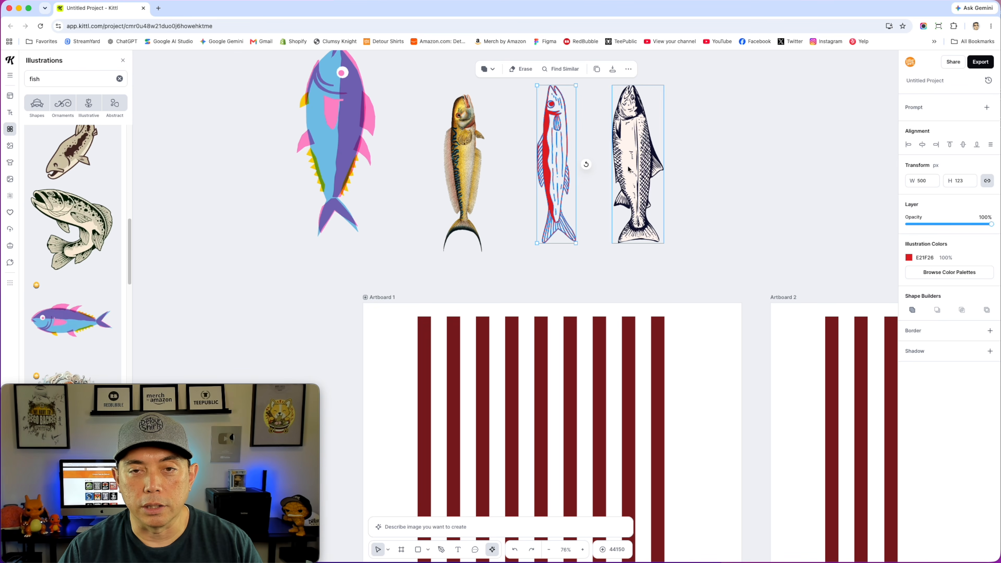
left_click(639, 176)
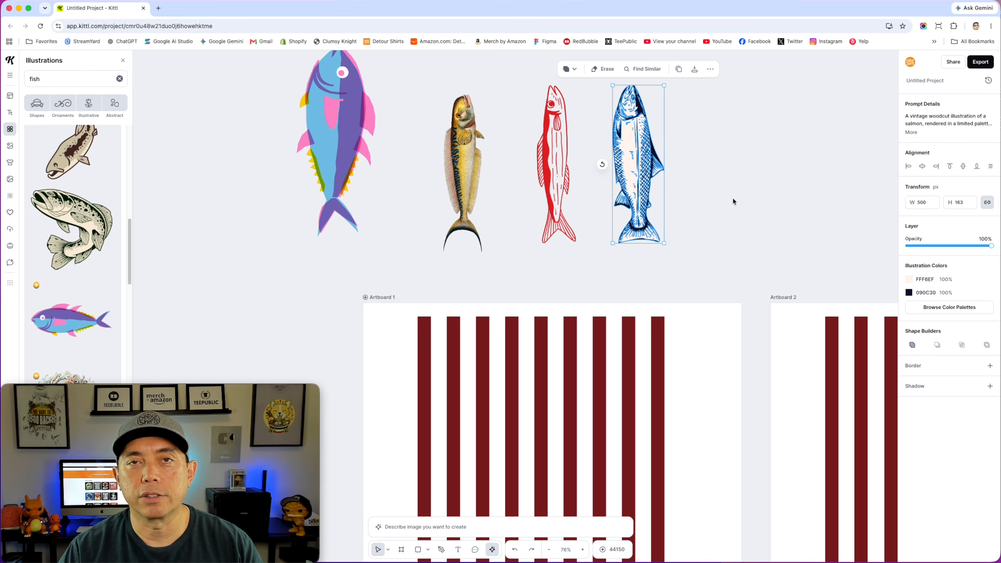
Step: Move the navy and cream woodcut salmon onto the stripes near the middle of Artboard 1
scroll(735, 203, "down", 2)
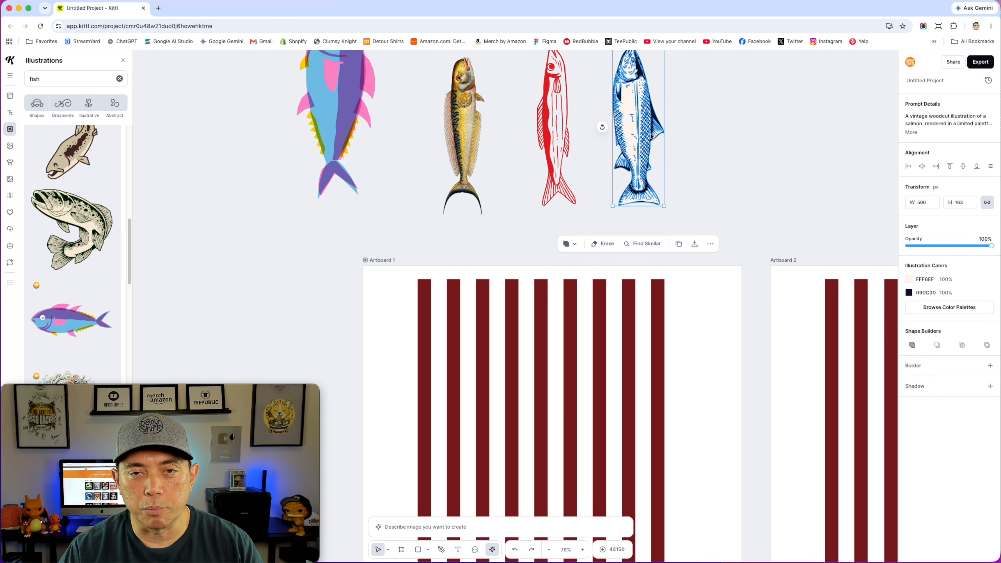
left_click_drag(646, 126, 589, 382)
scroll(589, 382, "down", 5)
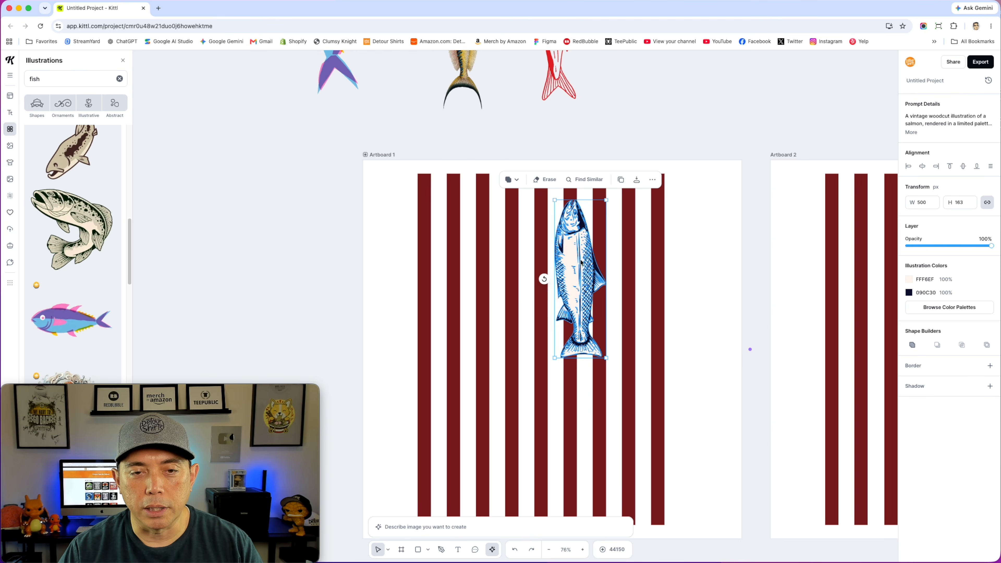
left_click_drag(581, 264, 581, 324)
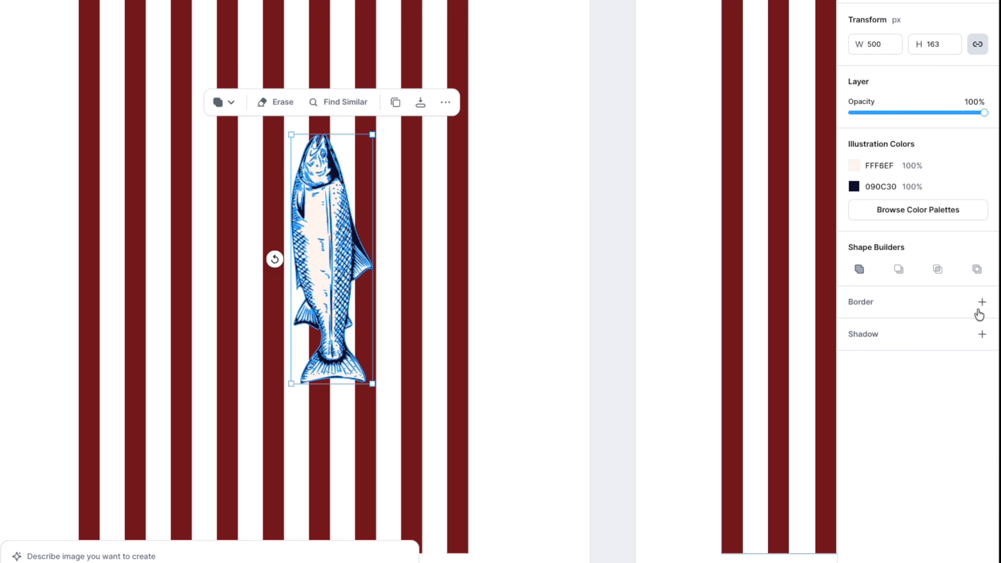
Step: Add a white FFFFFF border around the woodcut salmon with a border weight of 51.20
left_click(981, 303)
left_click(853, 323)
left_click_drag(778, 364, 613, 300)
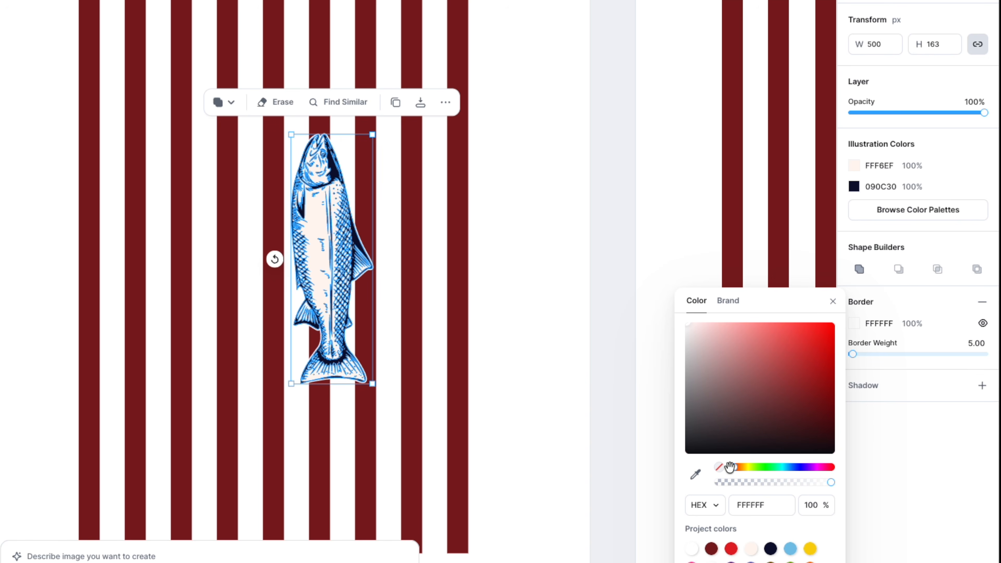
left_click(855, 353)
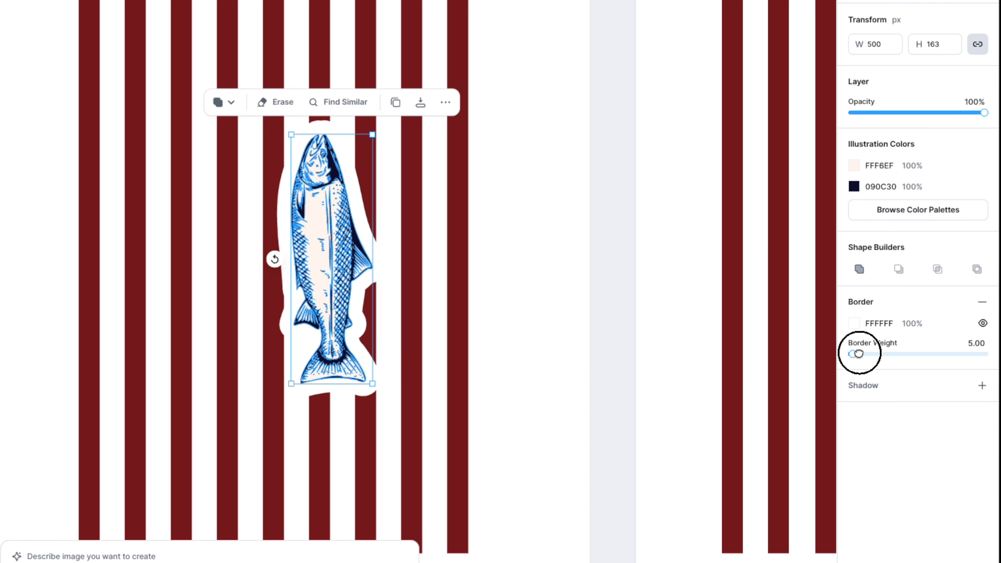
left_click_drag(857, 353, 855, 353)
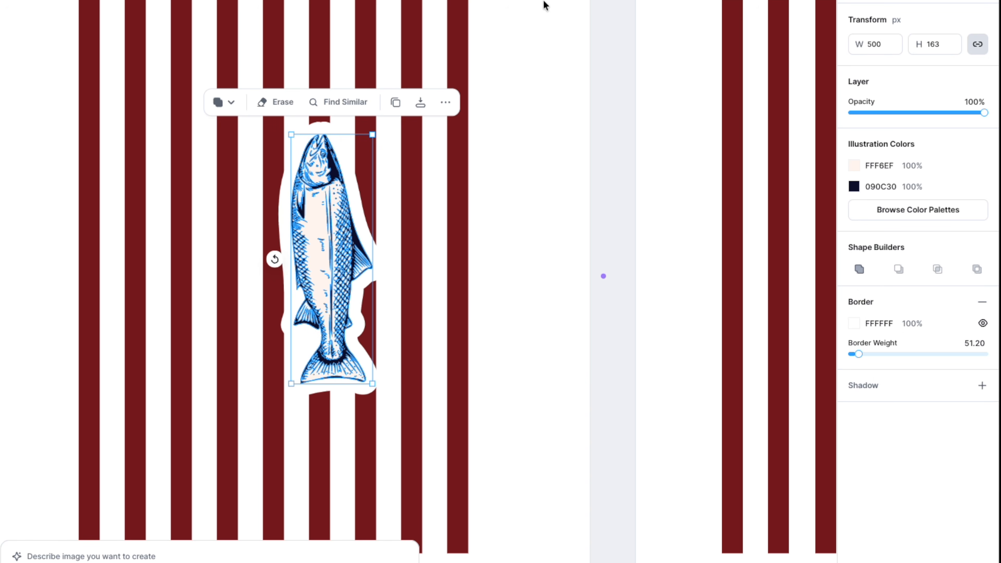
left_click(547, 9)
Step: Change Artboard 1's background to the light pink F8B8B8
left_click(389, 188)
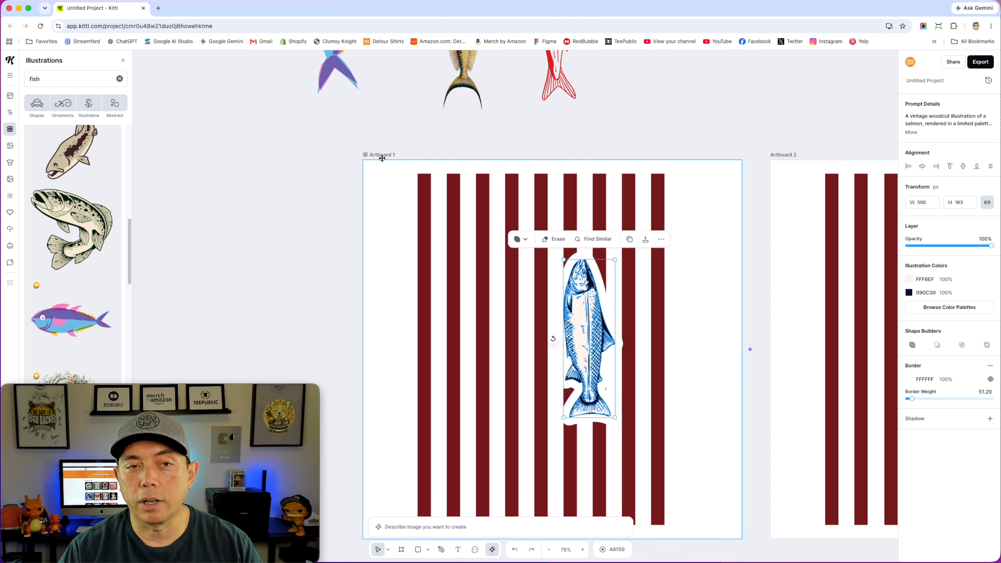
left_click(382, 163)
left_click(381, 159)
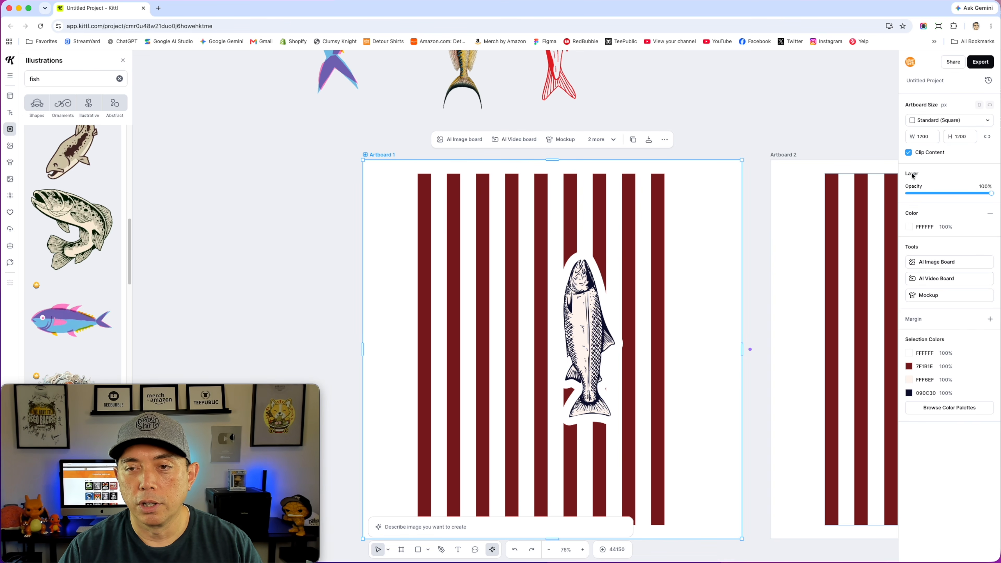
left_click(908, 227)
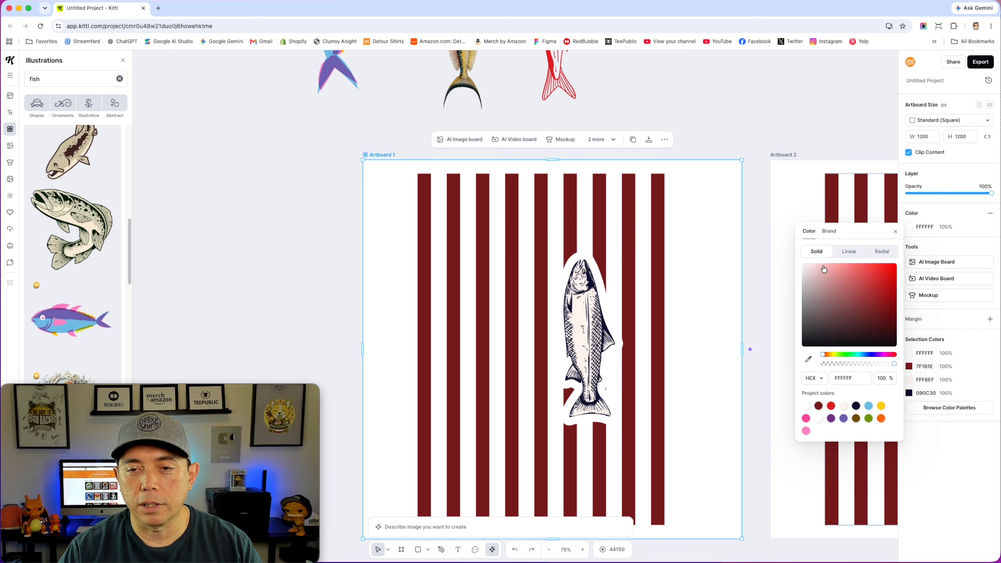
left_click(823, 269)
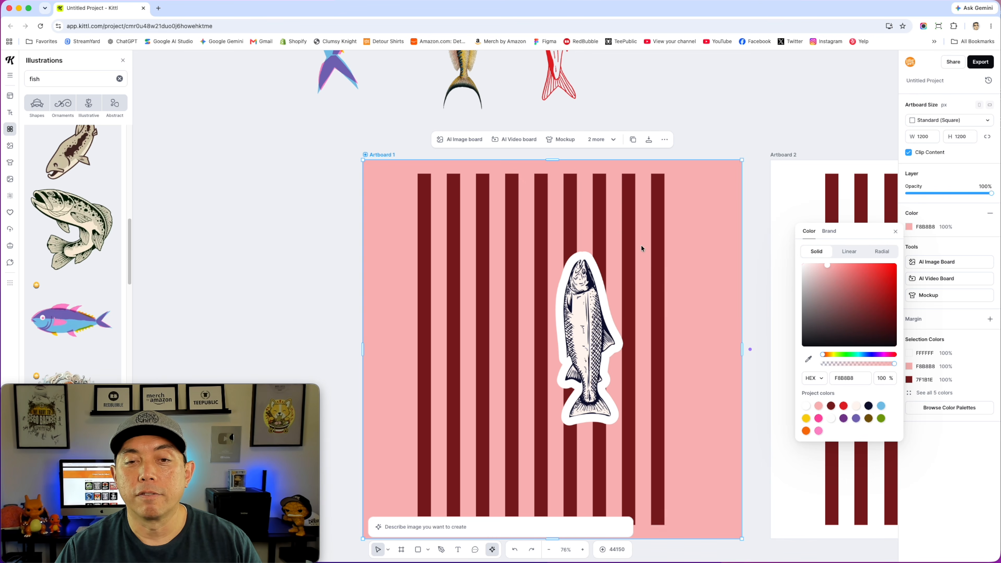
Step: Move the bordered salmon back above Artboard 1 and place the yellow fish image over the stripes instead
scroll(697, 299, "up", 3)
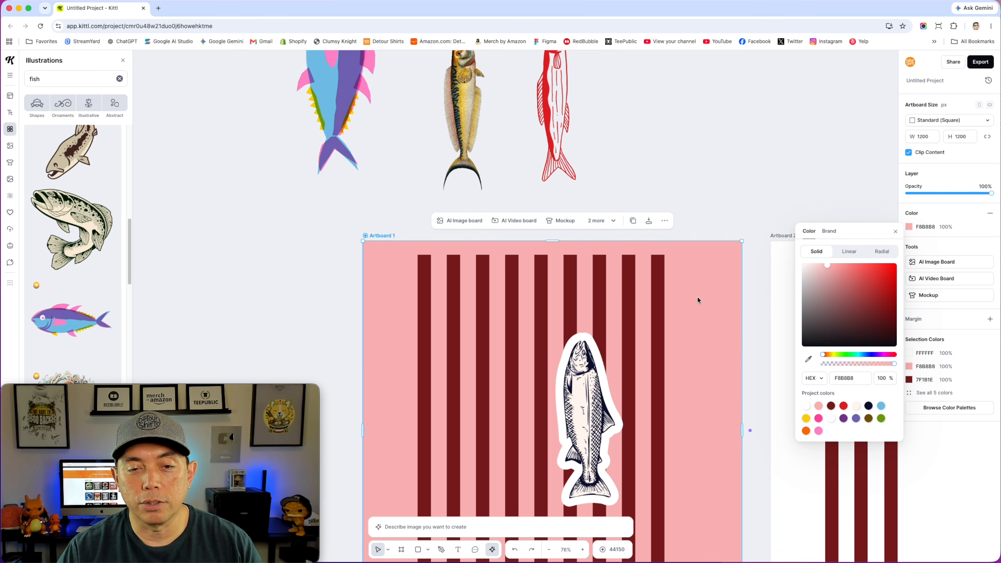
left_click(602, 361)
left_click_drag(595, 381, 637, 85)
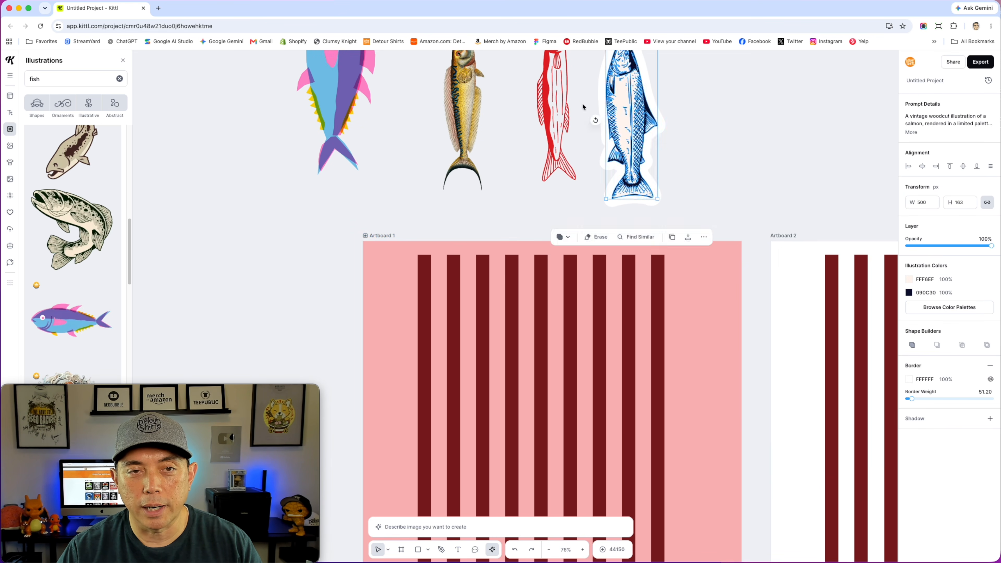
left_click_drag(463, 106, 483, 368)
scroll(482, 367, "down", 2)
left_click_drag(482, 269, 488, 302)
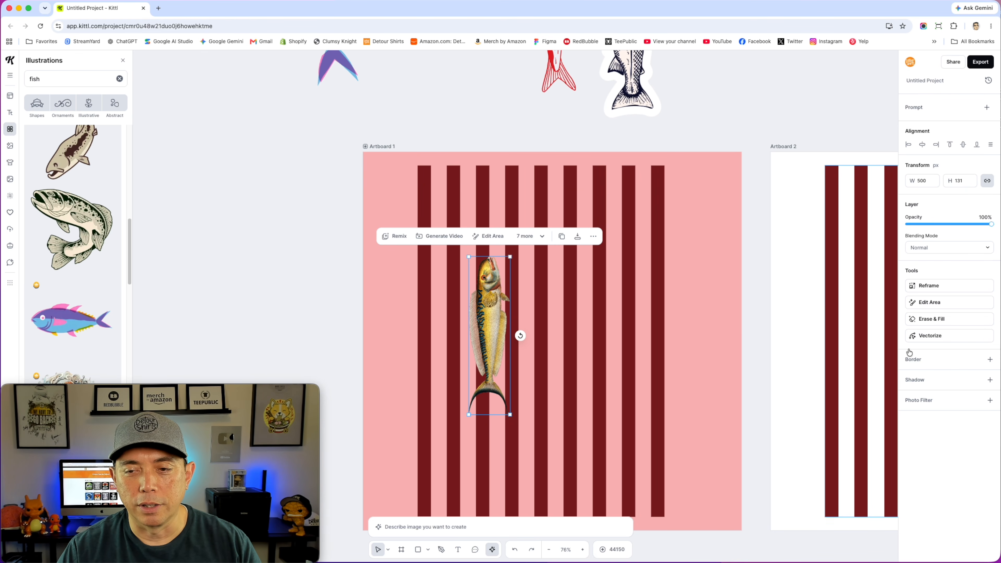
Step: Move the yellow fish image off Artboard 1 to the space above it and vectorize it with 1 color
scroll(511, 292, "up", 4)
left_click_drag(492, 475, 490, 151)
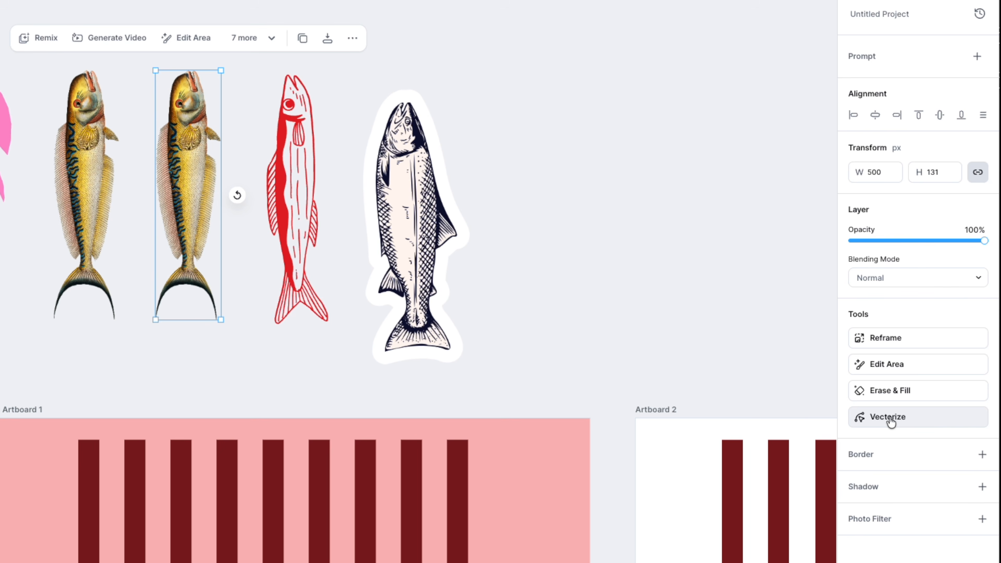
left_click(889, 419)
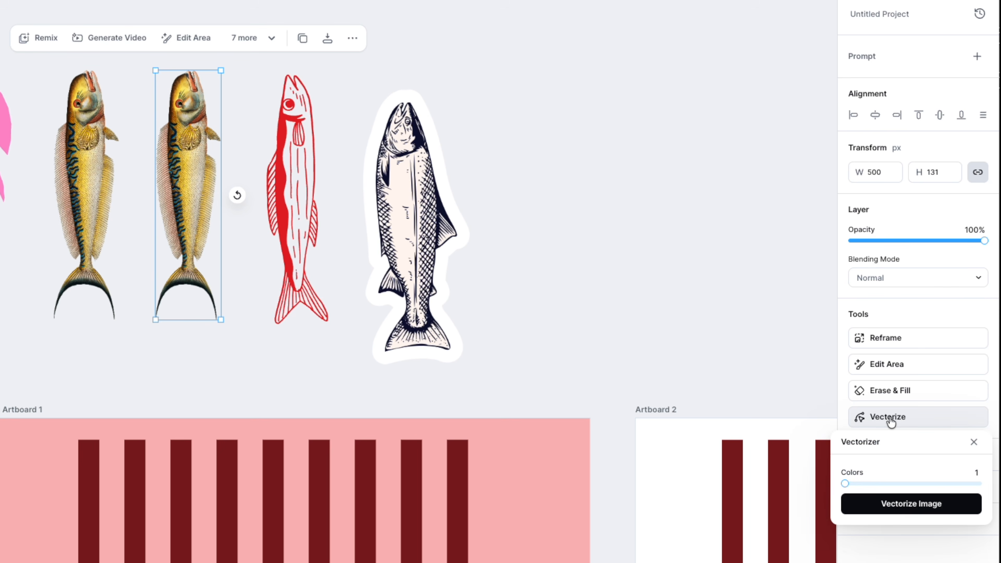
left_click(906, 508)
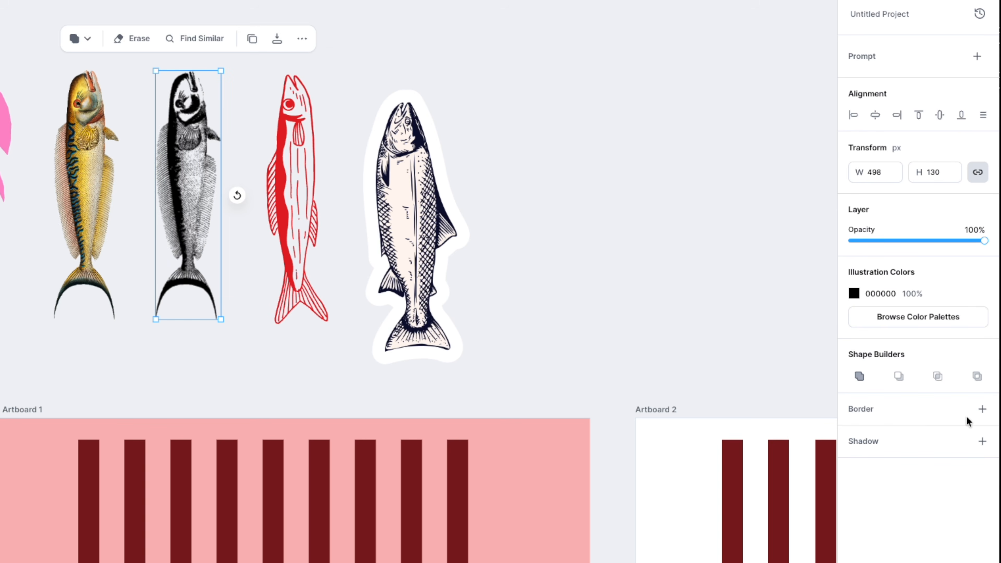
Step: Add a white FFFFFF border to the vectorized black fish with a border weight of 369.5
left_click(982, 409)
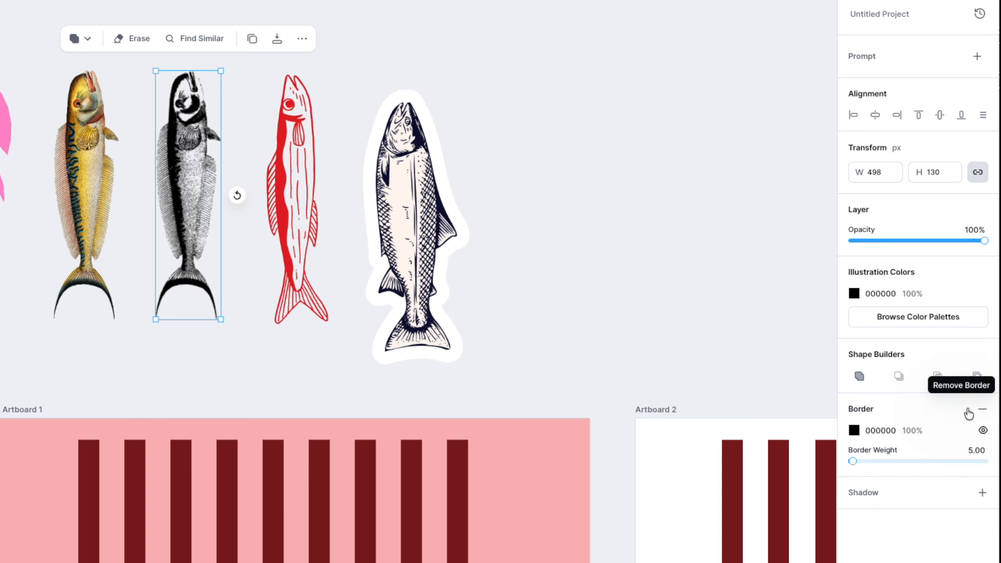
left_click(853, 431)
left_click_drag(737, 470, 586, 435)
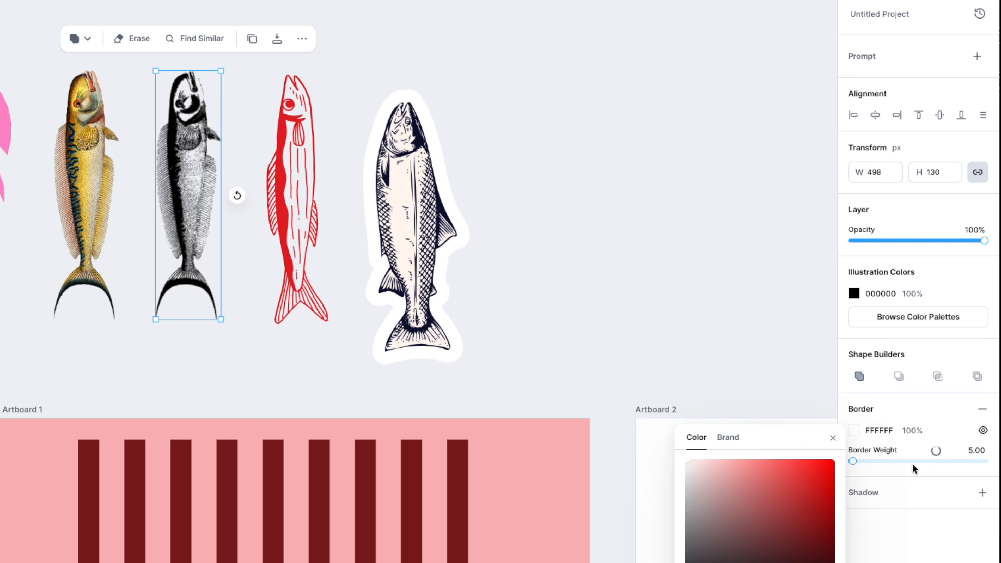
left_click_drag(853, 461, 900, 461)
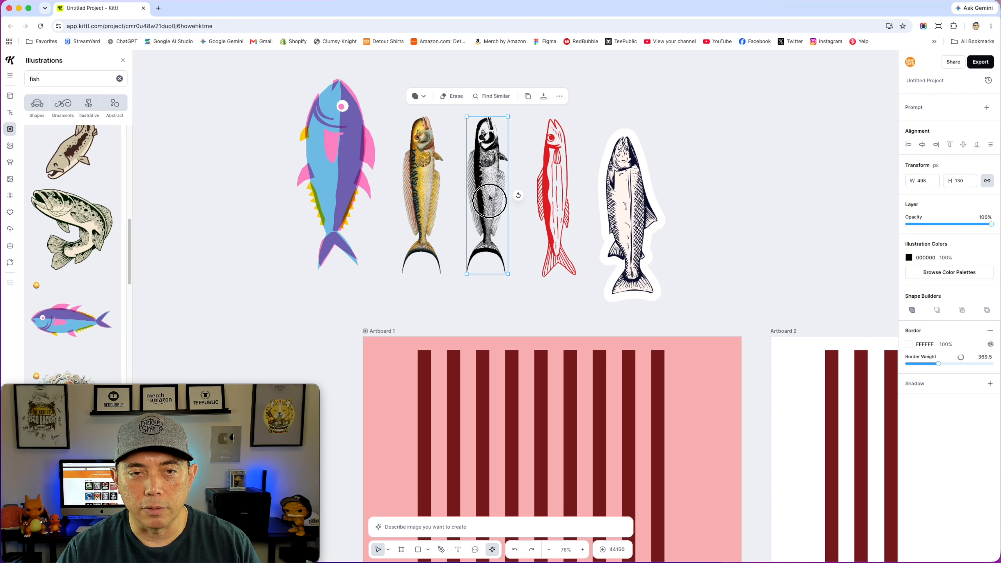
Step: Move the bordered black fish onto Artboard 1's stripes and set its border weight to 50.80
left_click_drag(190, 116, 253, 545)
left_click_drag(529, 416, 532, 414)
scroll(531, 414, "down", 6)
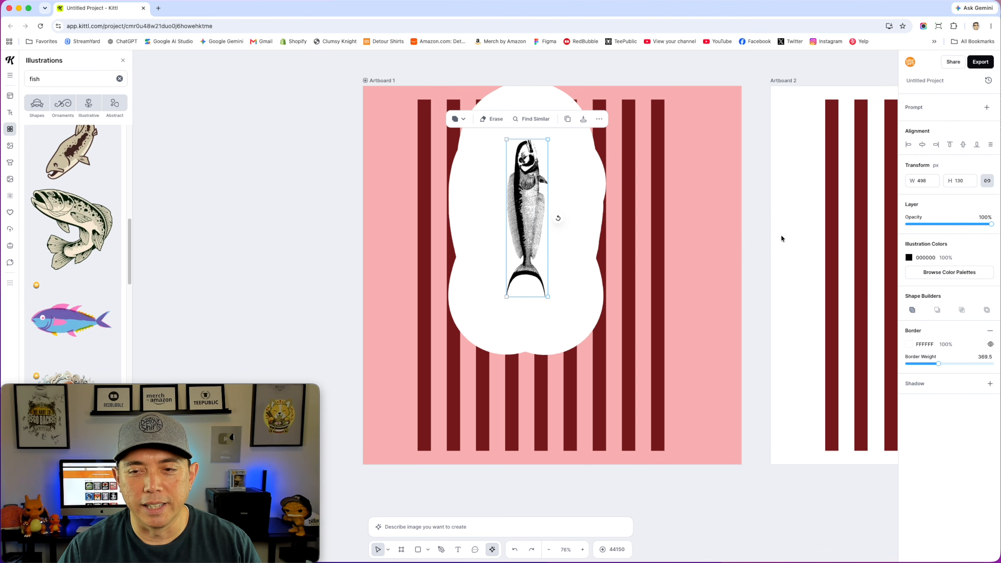
left_click_drag(938, 364, 910, 357)
left_click_drag(530, 172, 491, 226)
scroll(491, 226, "up", 9)
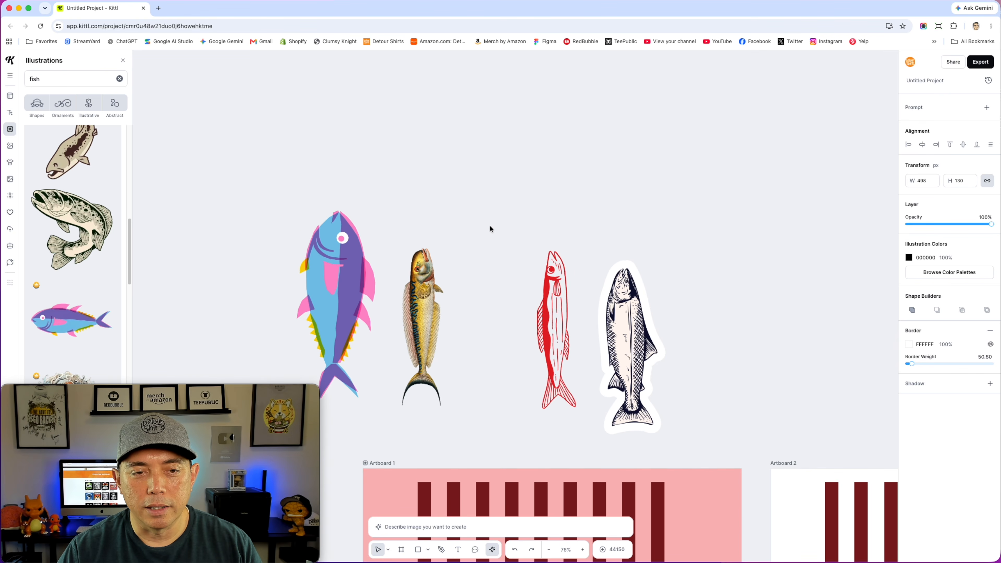
Step: Move the remaining yellow fish image onto Artboard 1, aligned exactly over the bordered black fish
scroll(491, 229, "down", 7)
scroll(489, 223, "up", 6)
left_click_drag(431, 248, 497, 289)
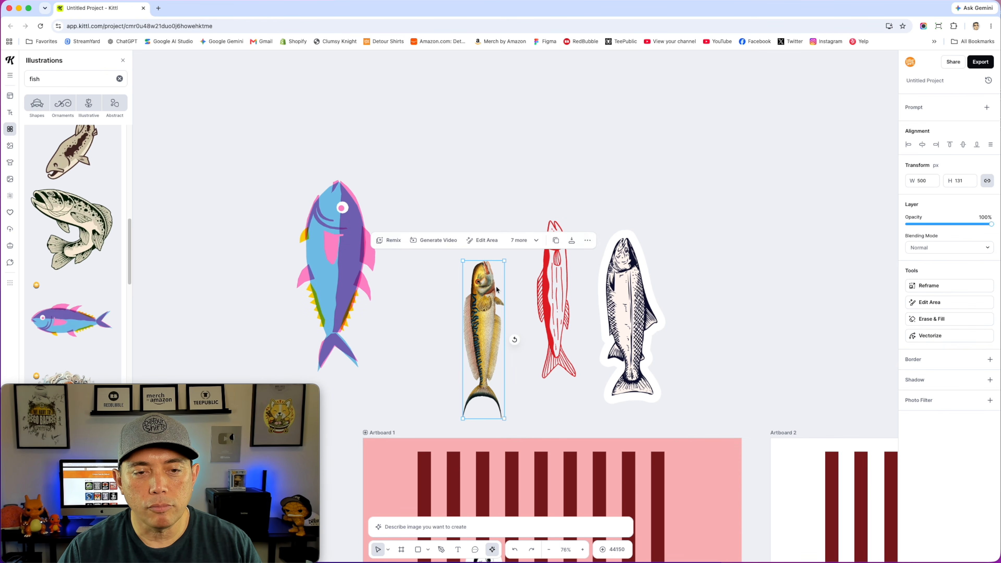
scroll(496, 289, "down", 4)
left_click_drag(480, 139, 486, 426)
scroll(490, 422, "down", 7)
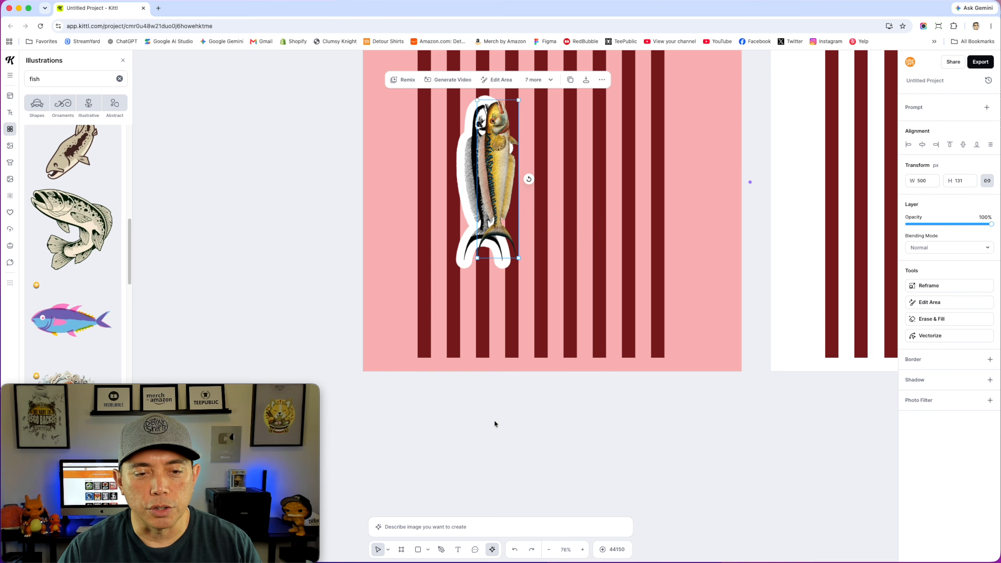
left_click_drag(493, 143, 487, 143)
left_click(409, 207)
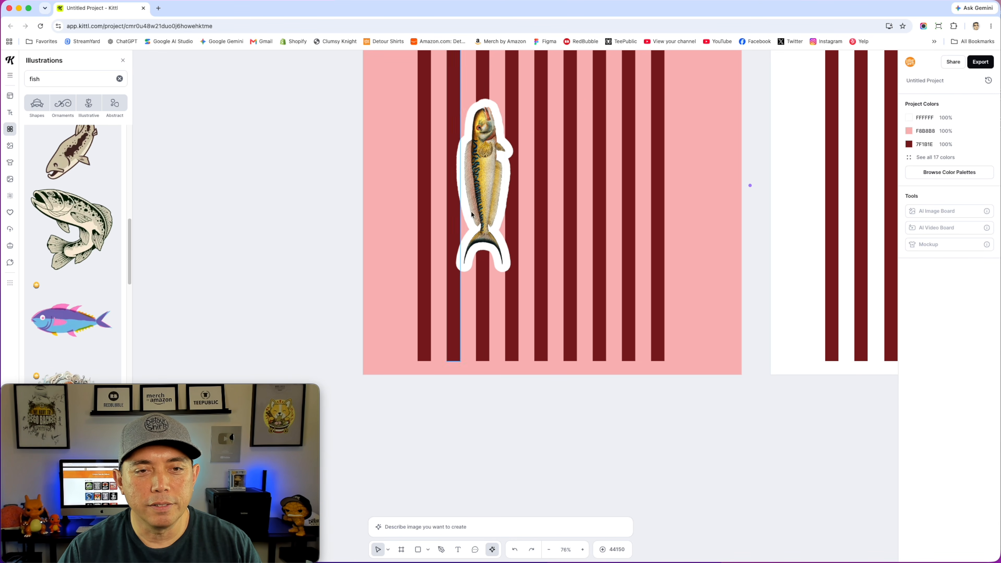
Step: Move the bordered woodcut salmon onto Artboard 1's stripes, level with and beside the yellow fish
scroll(535, 228, "up", 3)
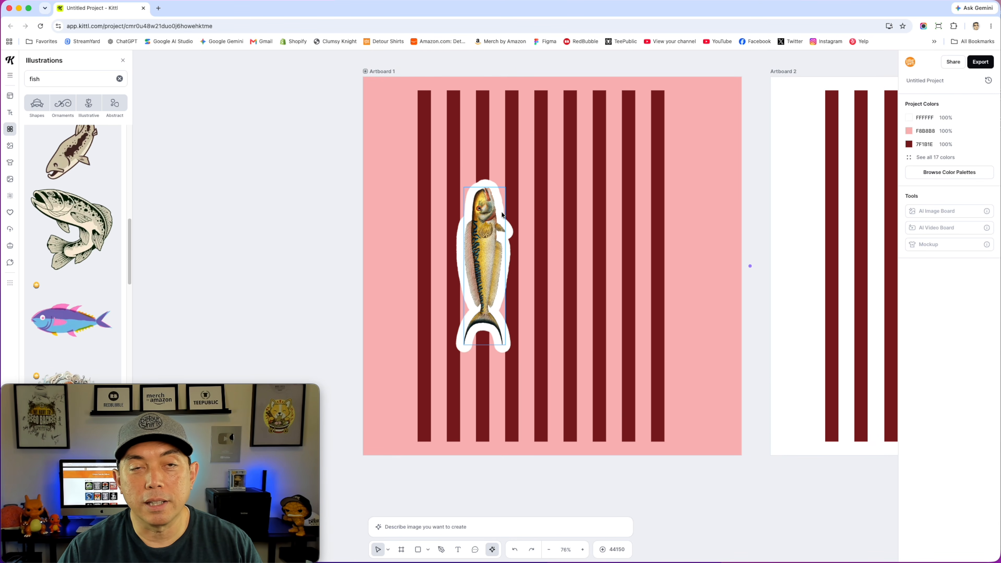
scroll(502, 215, "up", 5)
left_click_drag(595, 161, 605, 400)
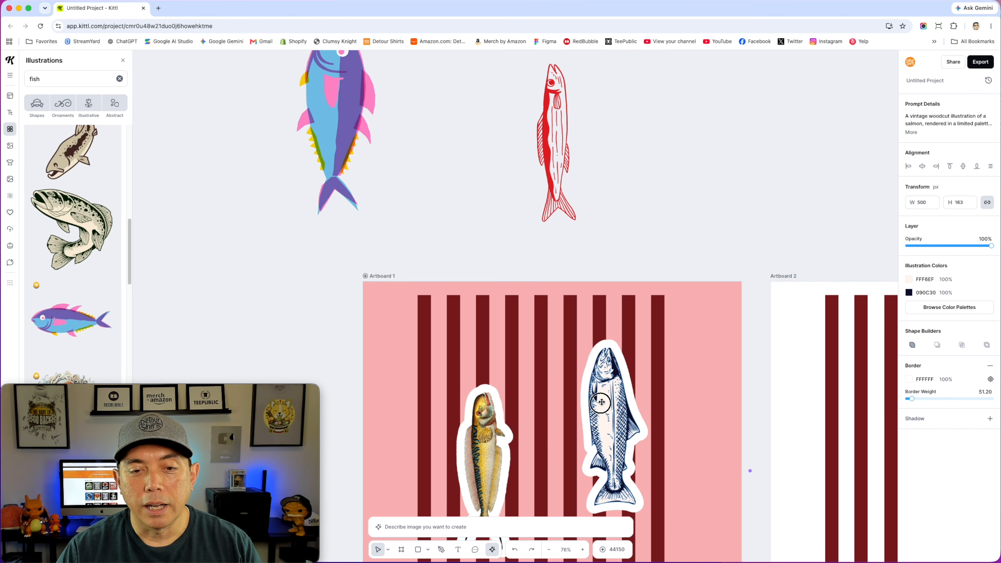
scroll(595, 355, "down", 3)
left_click_drag(585, 299, 554, 316)
left_click(696, 306)
scroll(695, 305, "down", 2)
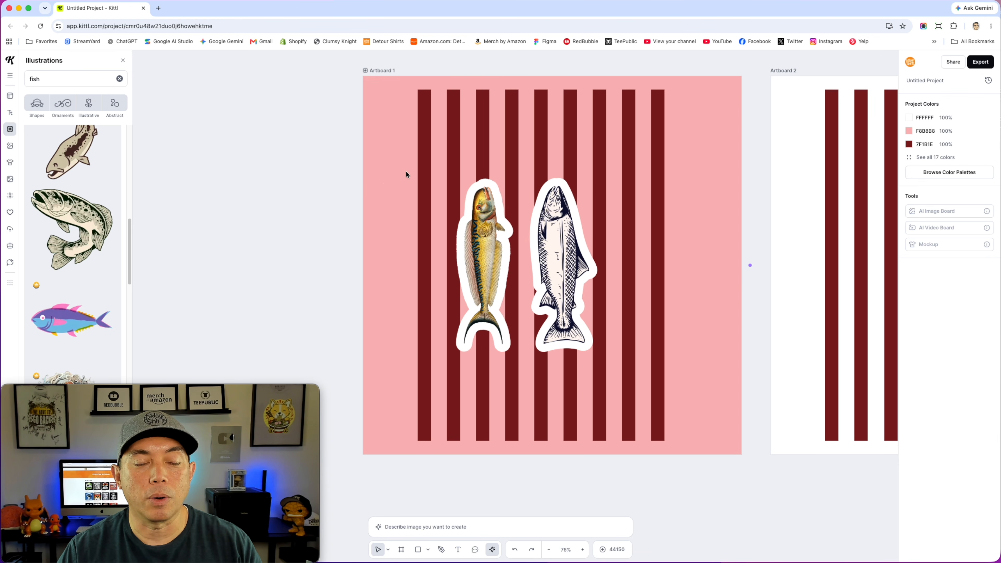
left_click_drag(369, 165, 614, 373)
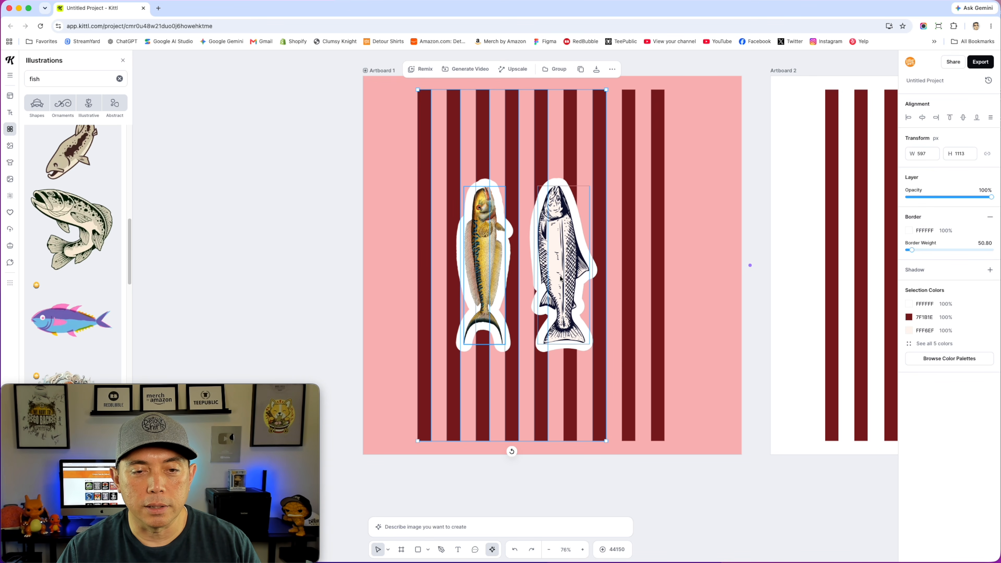
left_click(334, 156)
left_click_drag(345, 169, 614, 362)
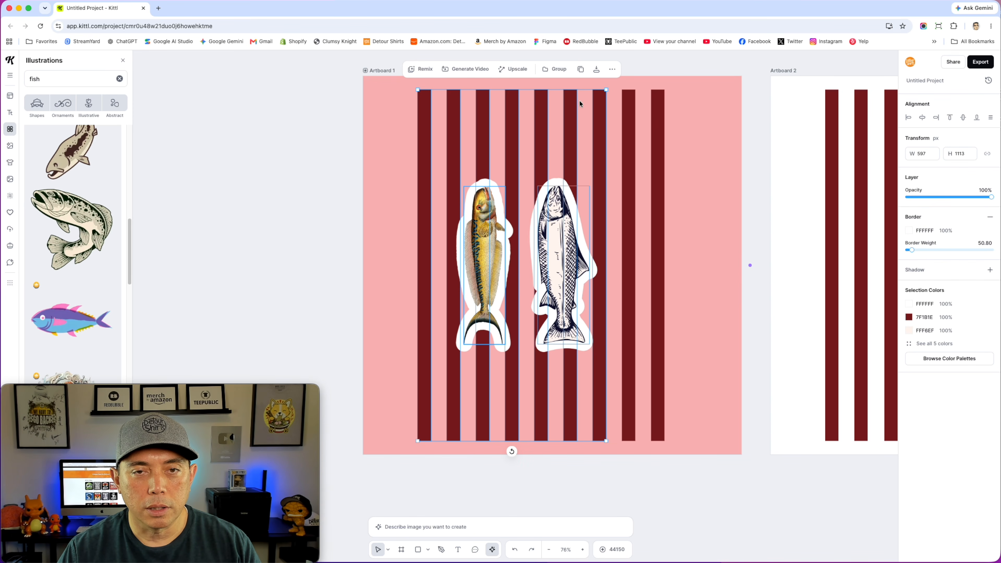
left_click(598, 105, "shift")
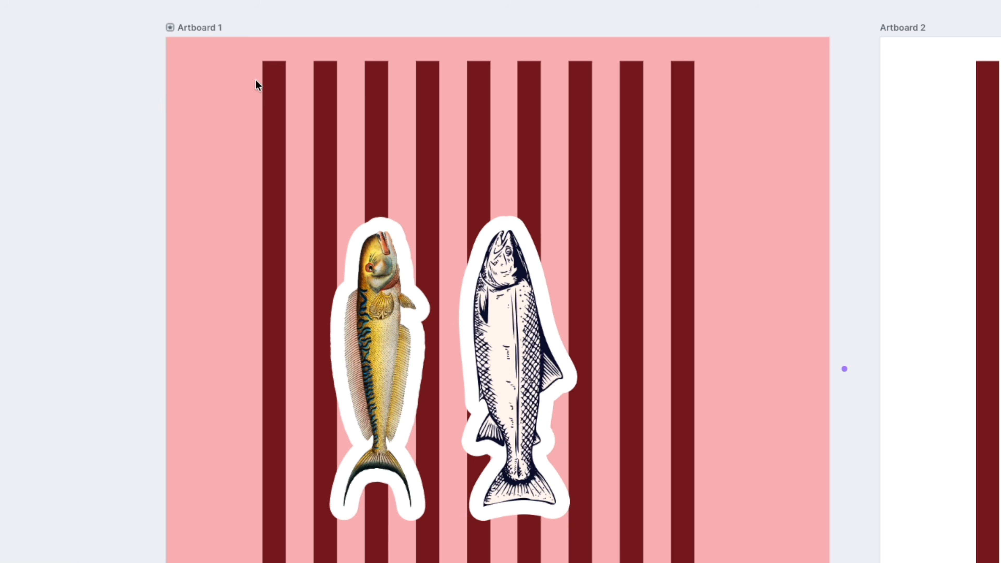
Step: Group all nine dark red stripes on Artboard 1 and lock the group
left_click(425, 96)
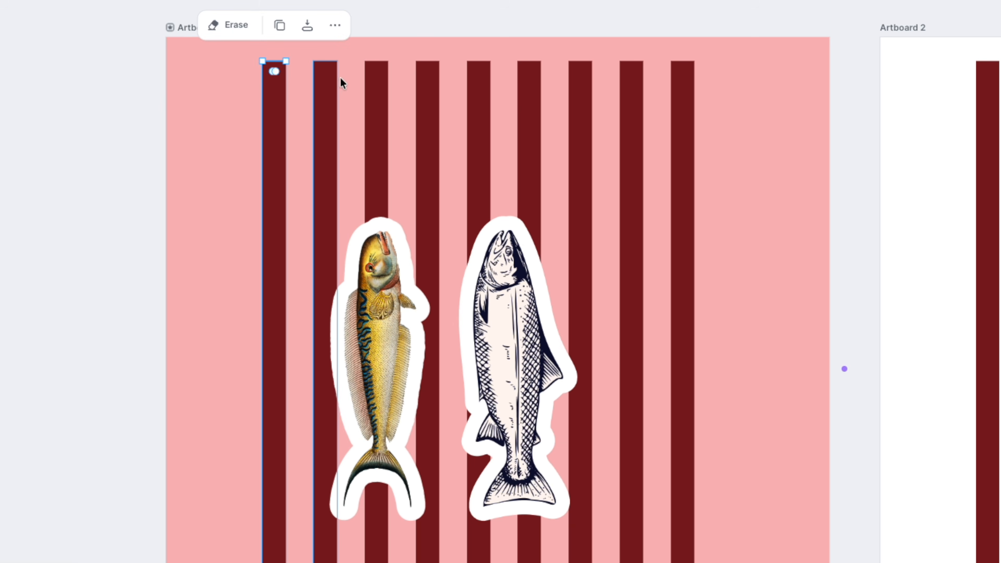
left_click(333, 79, "shift")
left_click(378, 85, "shift")
left_click(430, 87, "shift")
left_click(480, 90, "shift")
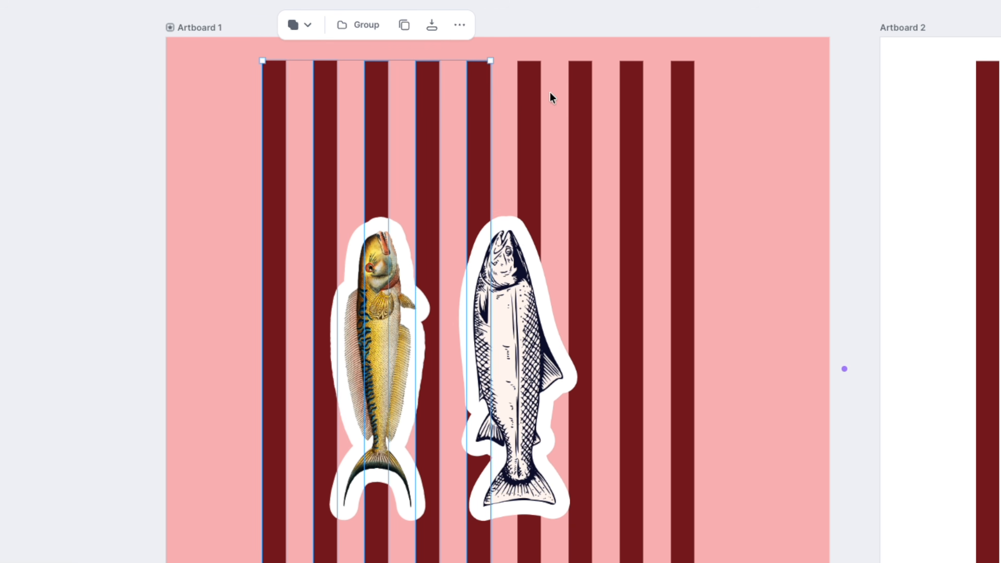
left_click(529, 83, "shift")
left_click(584, 87, "shift")
left_click(630, 88, "shift")
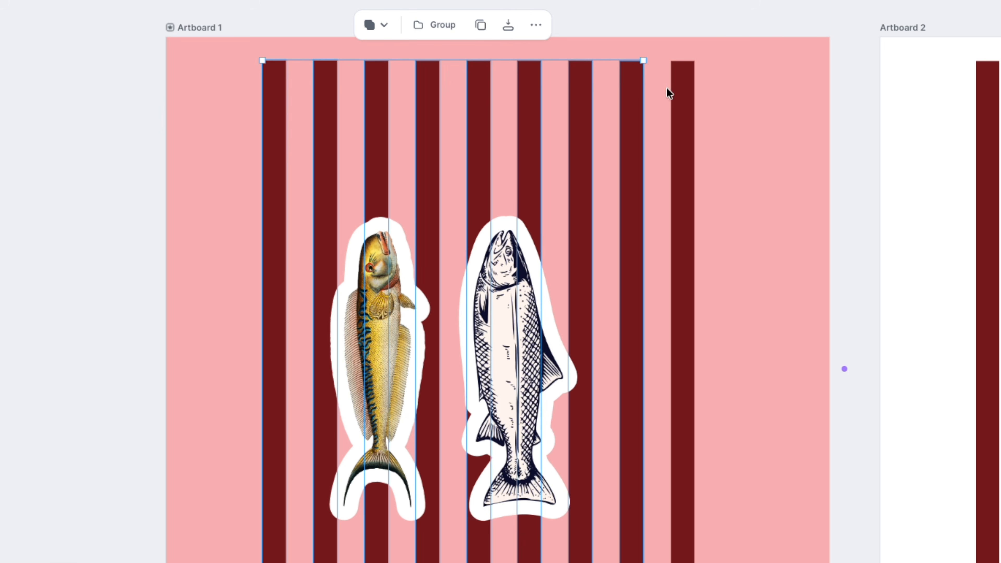
left_click(682, 85, "shift")
left_click(445, 31)
left_click(566, 26)
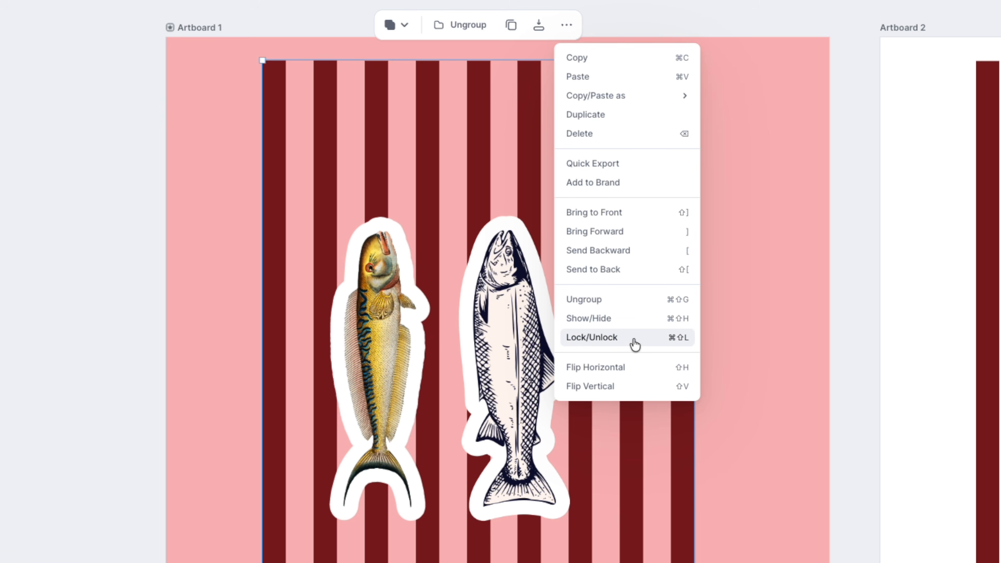
left_click(634, 341)
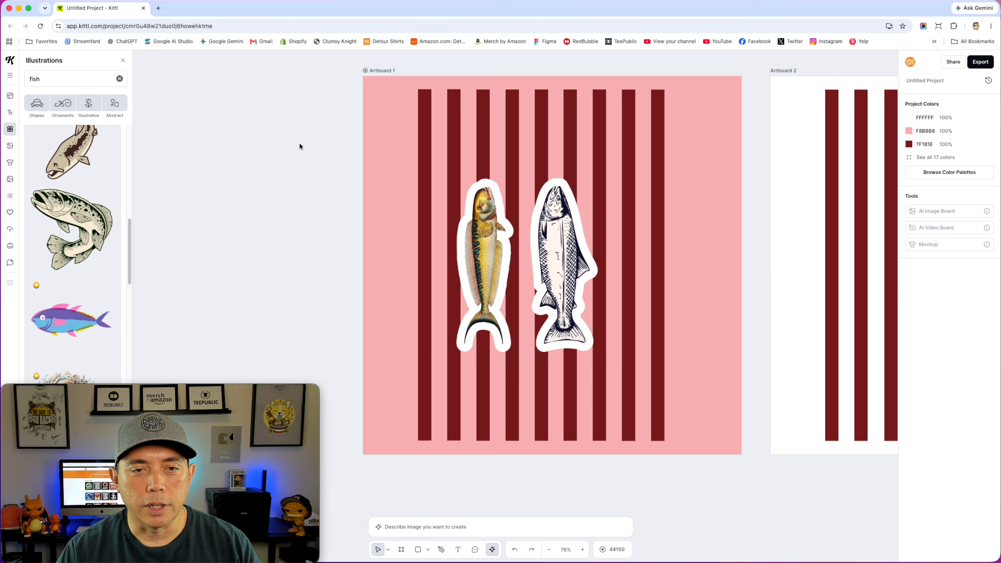
Step: Enlarge the two bordered fish together to about 499 by 635 px and reposition them over the stripes
left_click_drag(299, 143, 675, 412)
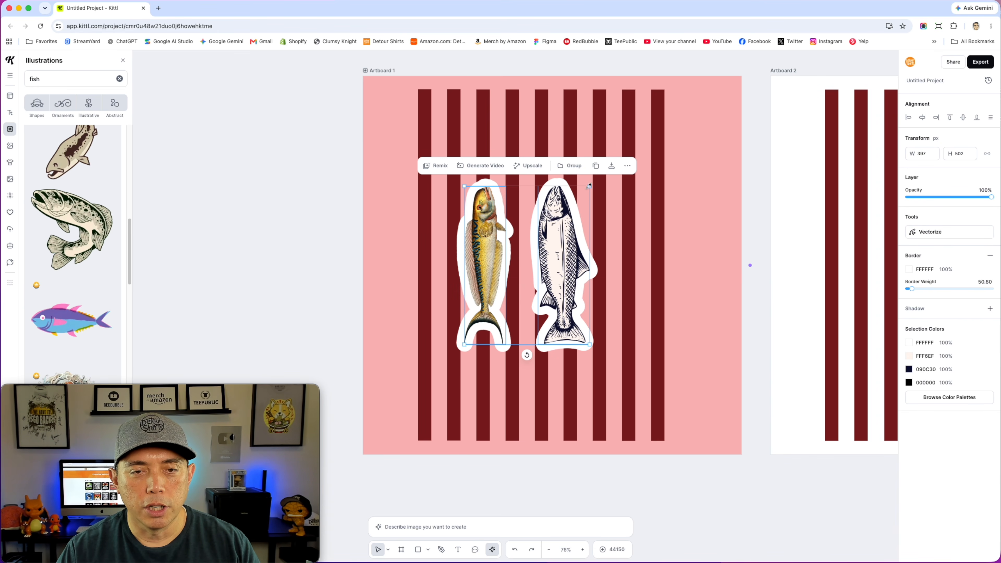
left_click_drag(589, 184, 646, 162)
left_click_drag(581, 222, 587, 239)
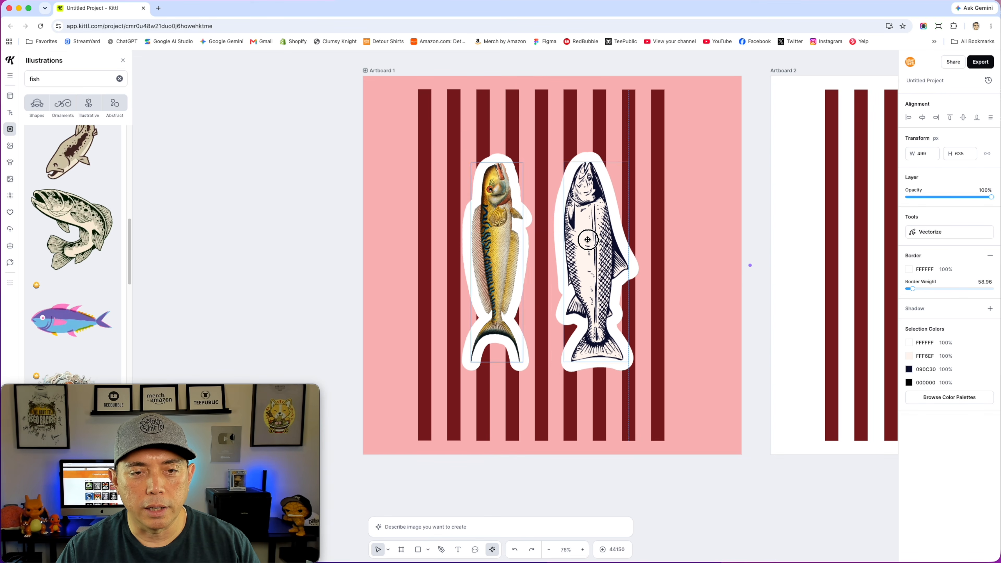
left_click(273, 177)
left_click_drag(272, 177, 244, 186)
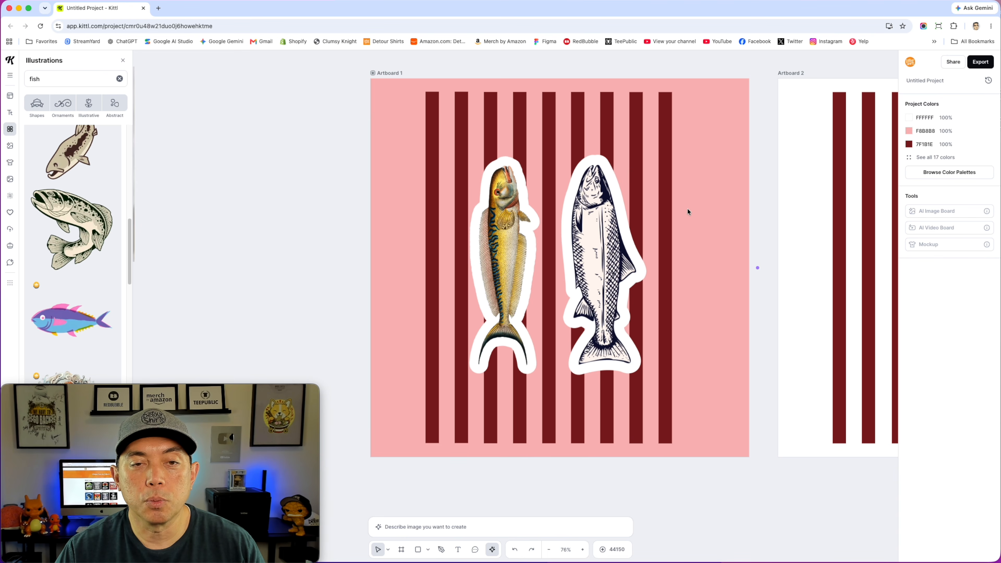
Step: Delete the old white Artboard 2 with its stripes
left_click(594, 190)
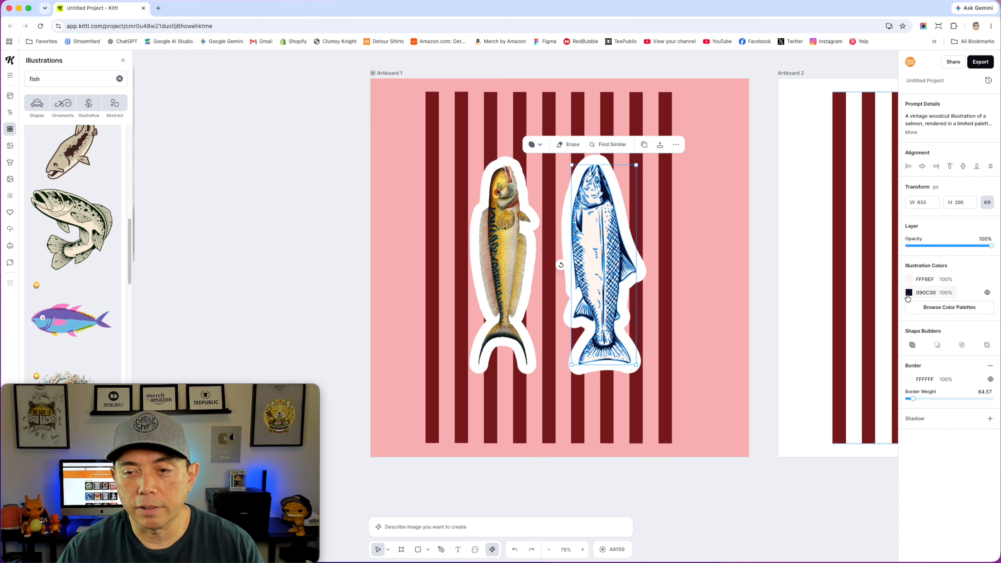
left_click(399, 165)
scroll(362, 221, "down", 5)
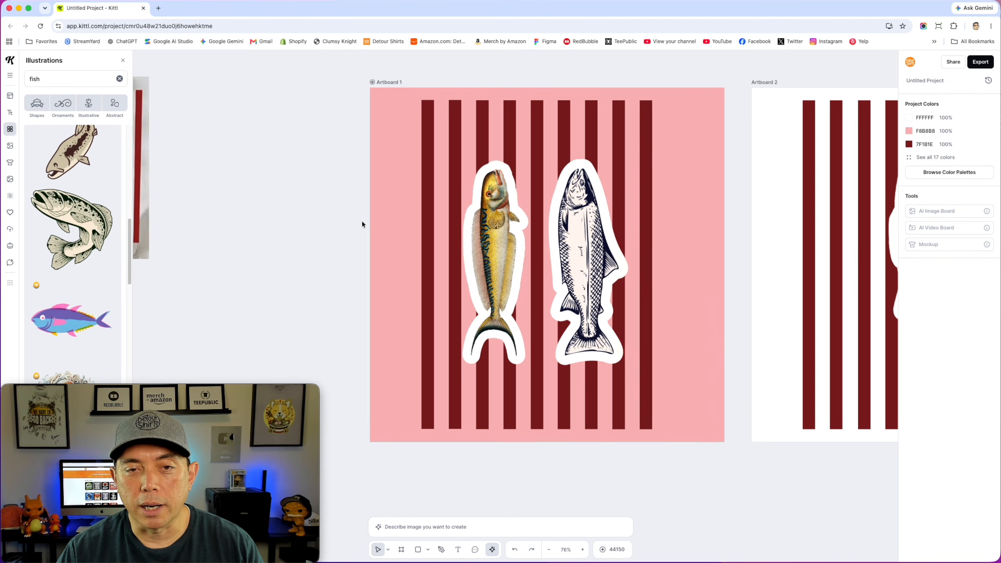
left_click_drag(694, 145, 625, 169)
left_click(620, 134)
key("Delete")
Step: Try placing a copy of Artboard 1 directly beside the original, and delete that copy
left_click(315, 134)
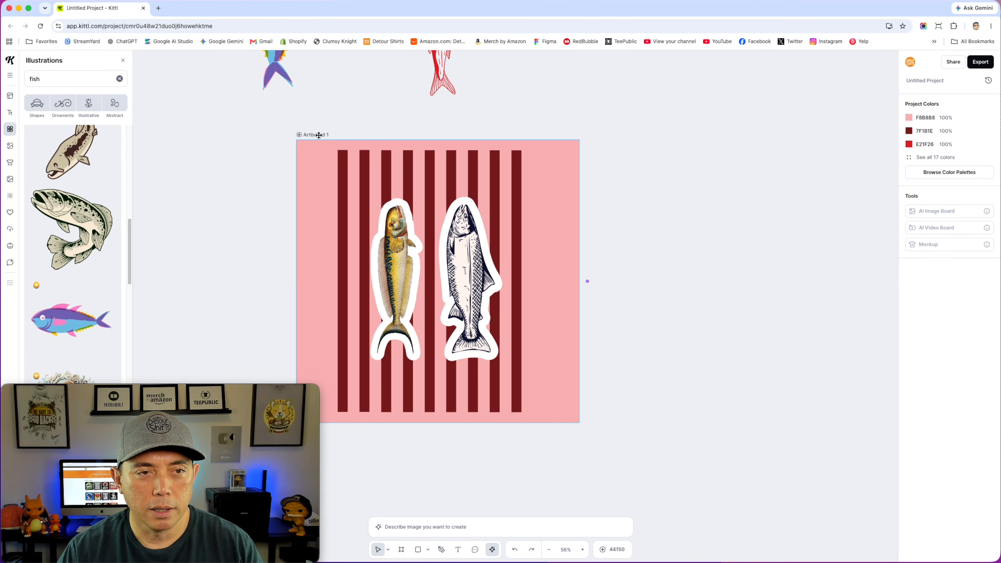
key("super+z")
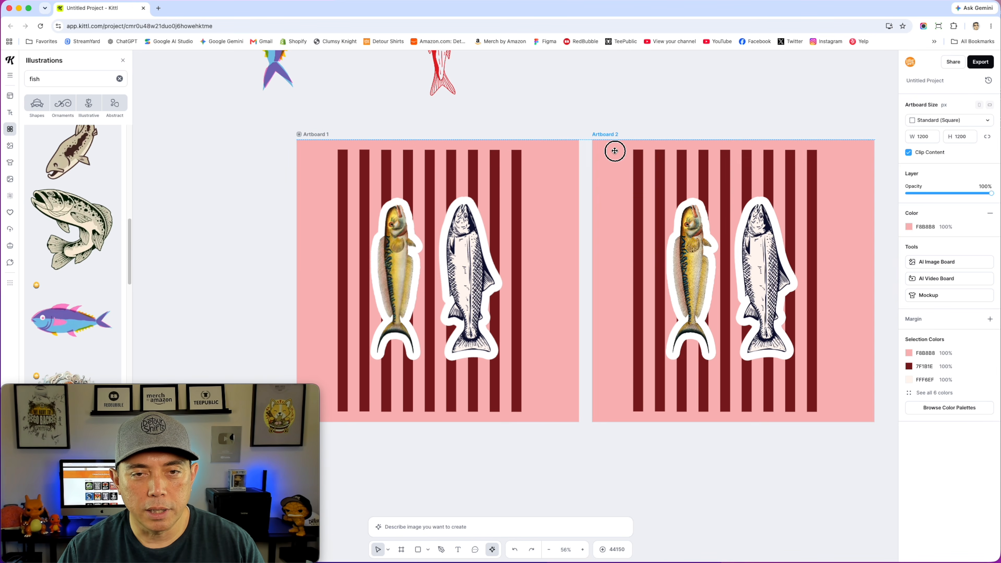
left_click(615, 150)
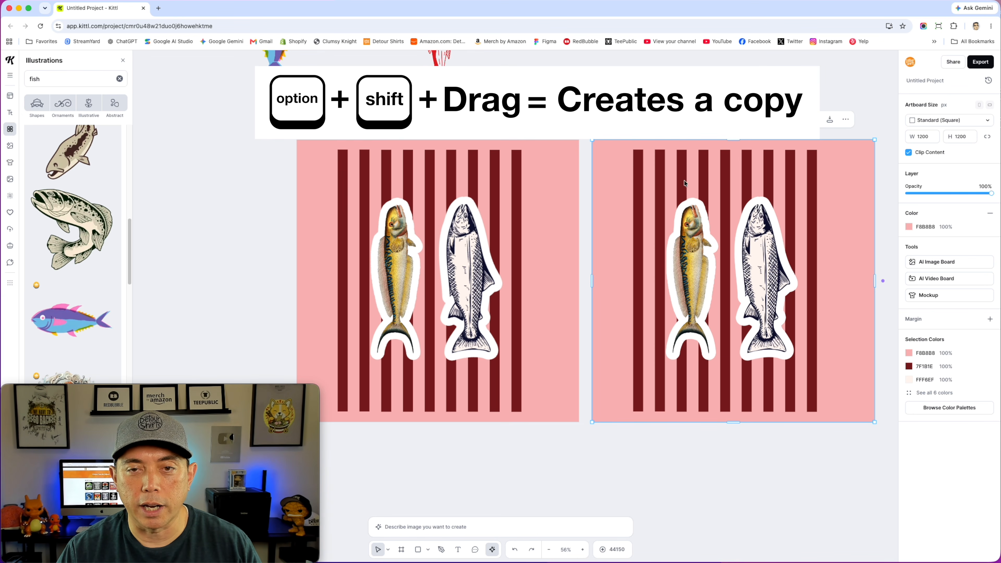
left_click(654, 101)
left_click(612, 134)
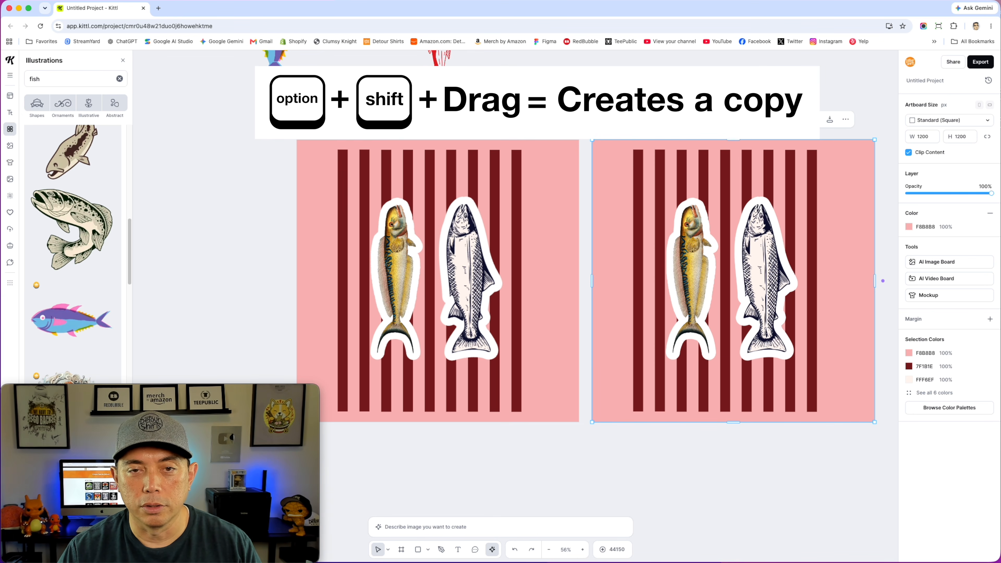
key("Delete")
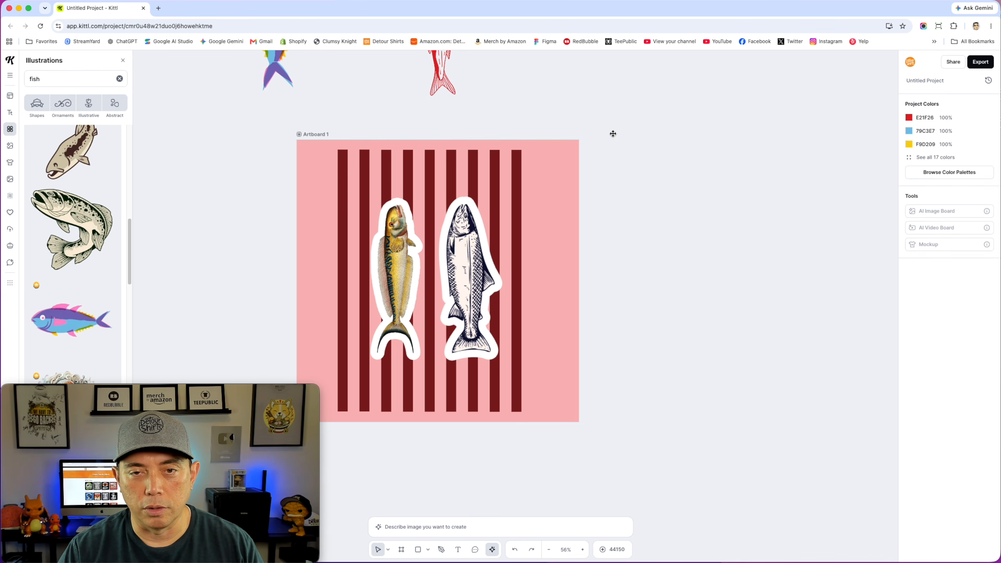
Step: Duplicate Artboard 1 with its contents and place the duplicate level beside it with a gap between them
right_click(314, 134)
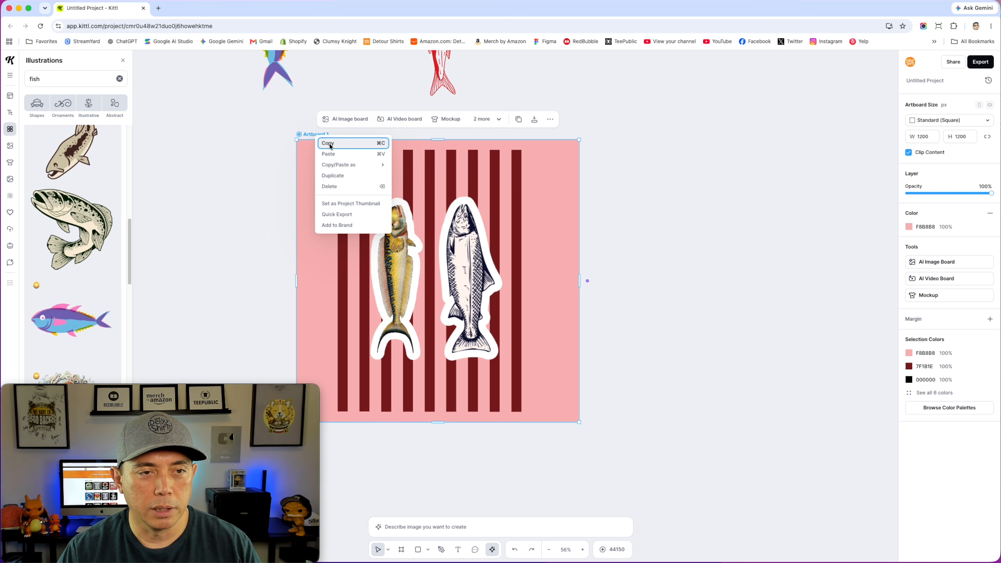
left_click(329, 176)
left_click(721, 206)
left_click_drag(495, 449, 720, 405)
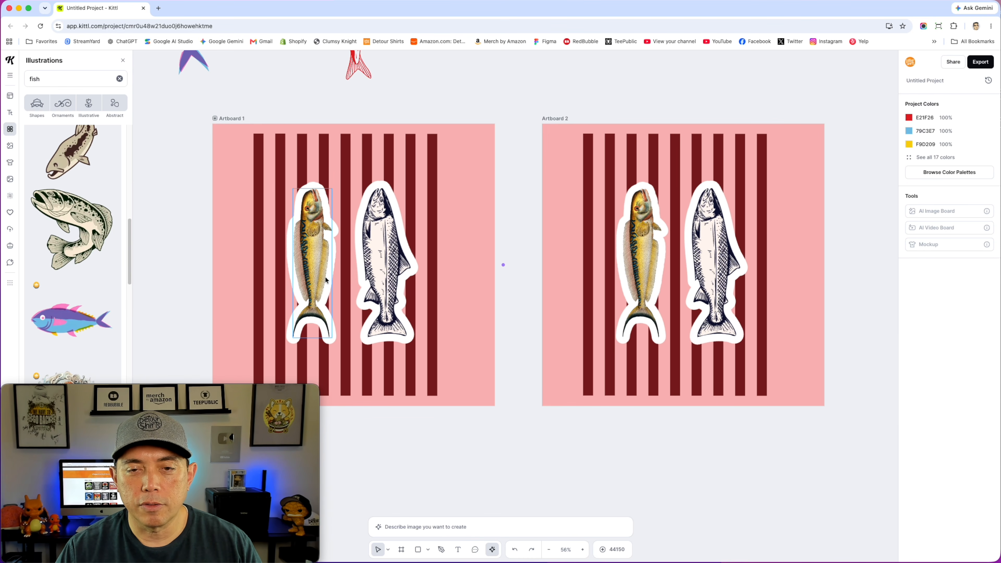
Step: Recolor the dark line work of the engraved salmon on Artboard 2 to white FFFFFF
left_click(720, 233)
left_click(909, 294)
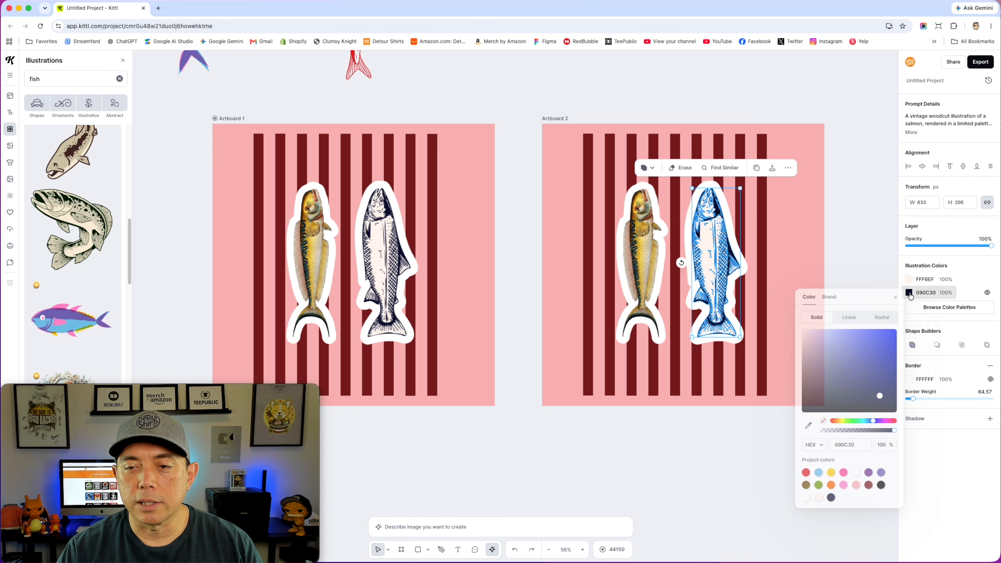
left_click_drag(859, 353, 745, 304)
left_click(846, 147)
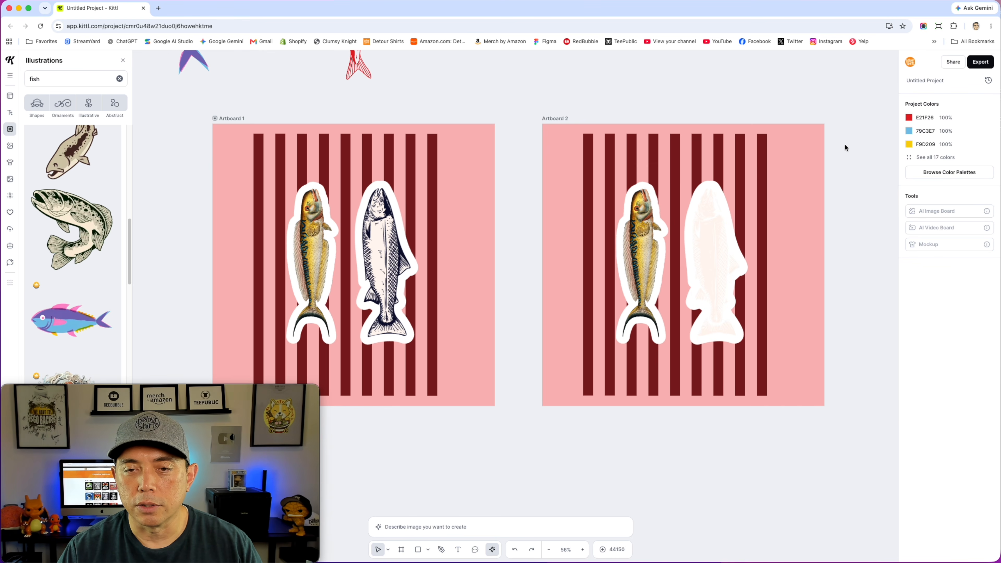
Step: Set the cream fill color of the salmon on Artboard 2 to FFFFFF
left_click(732, 240)
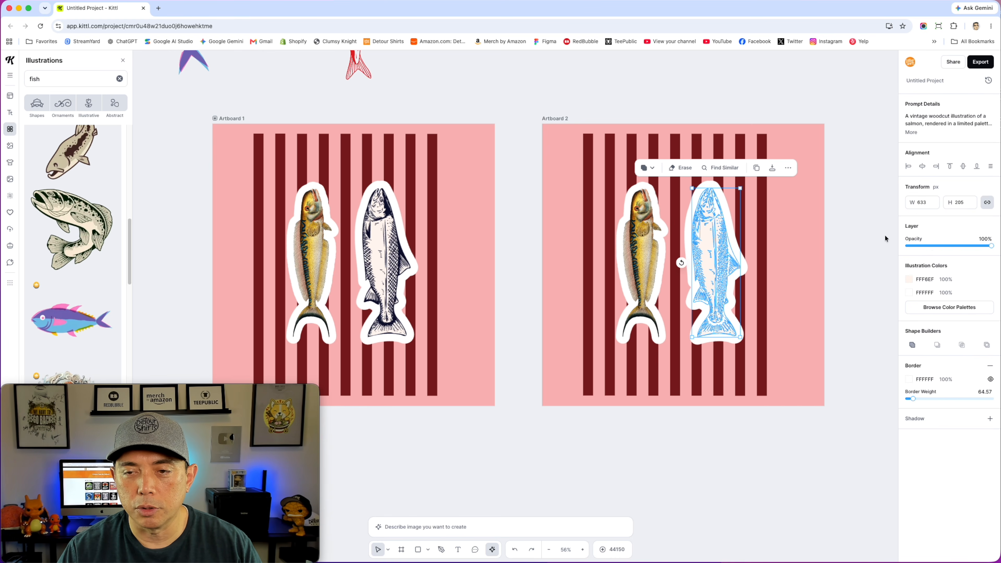
left_click(908, 280)
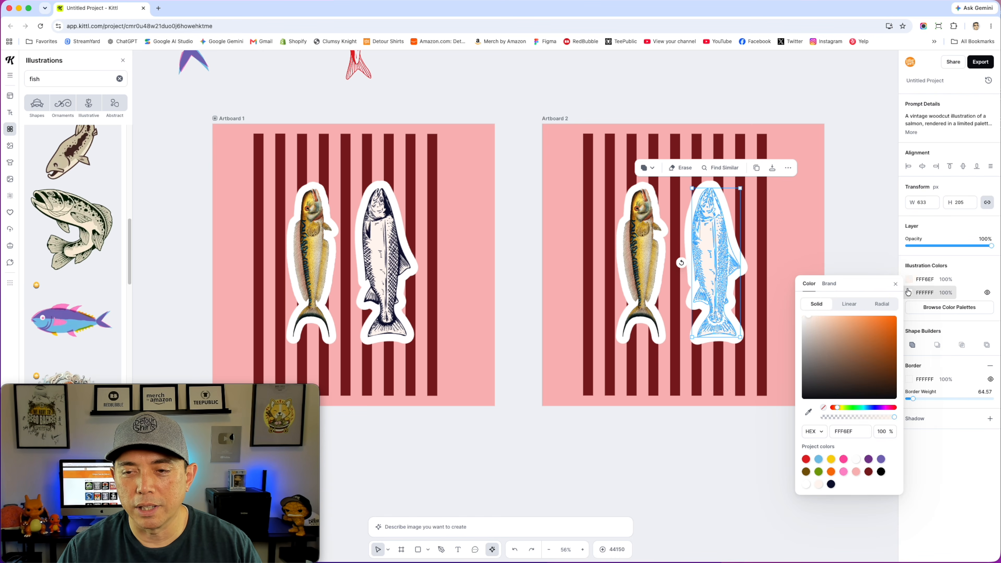
left_click(909, 279)
left_click(910, 279)
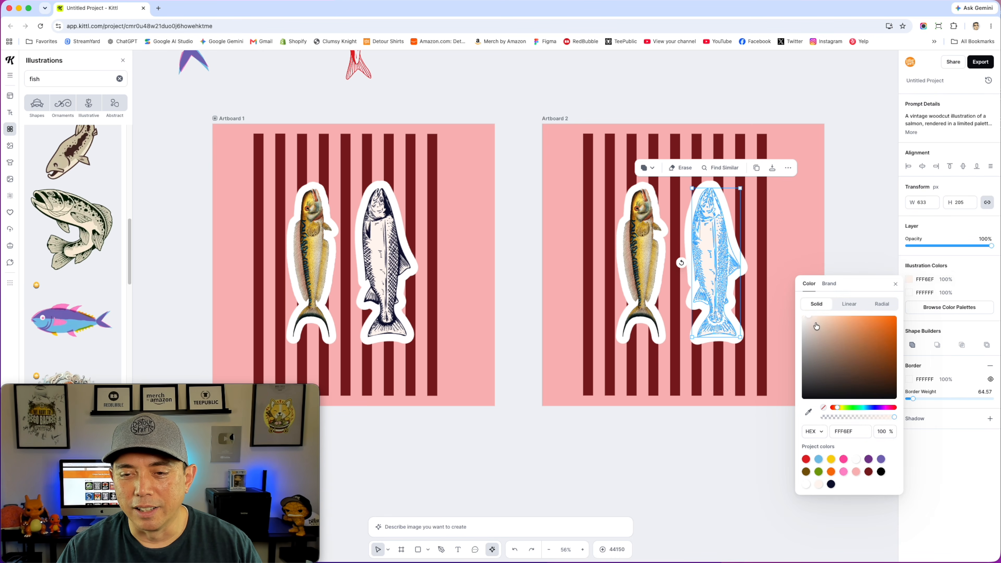
left_click_drag(812, 320, 759, 320)
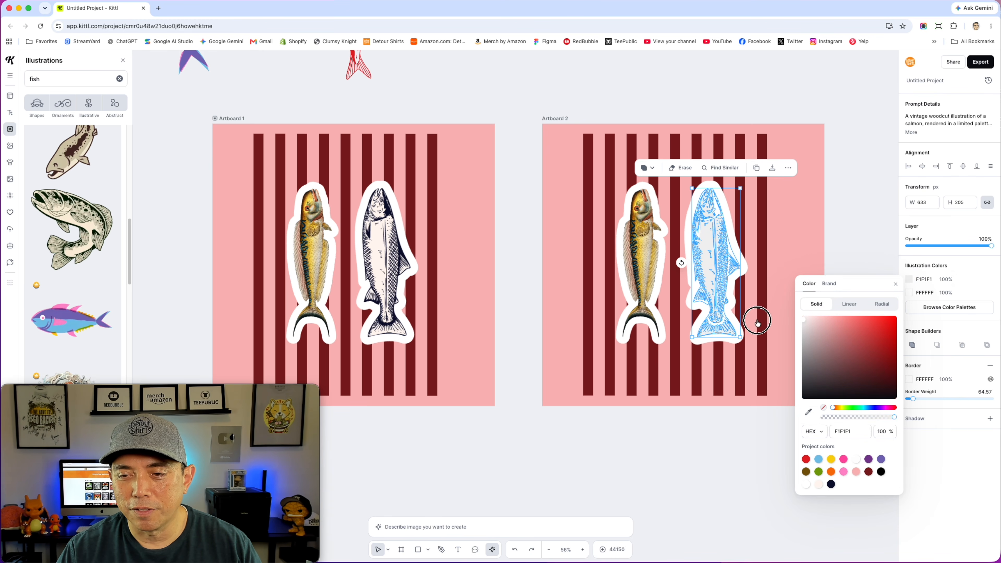
double_click(925, 279)
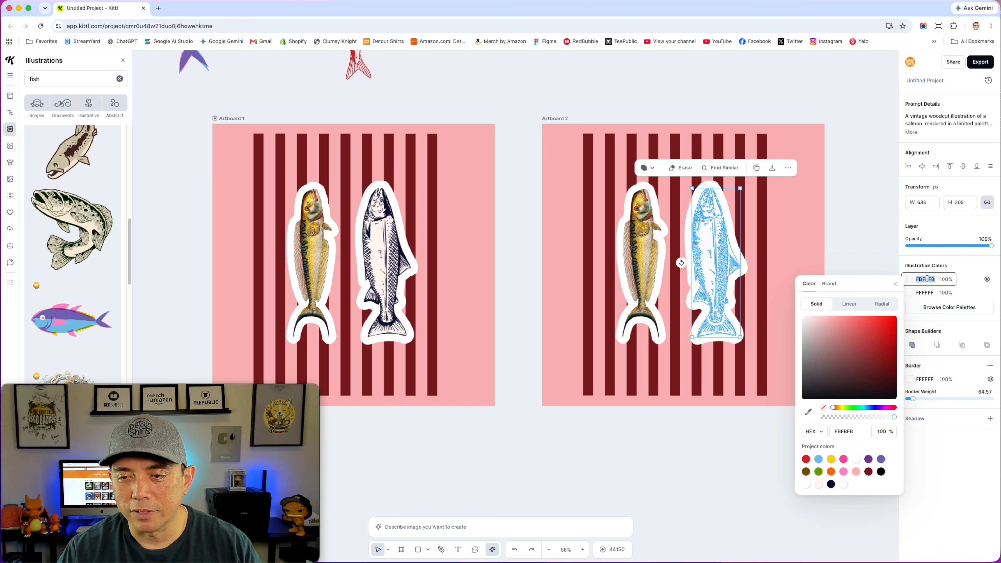
type("FFFFFF")
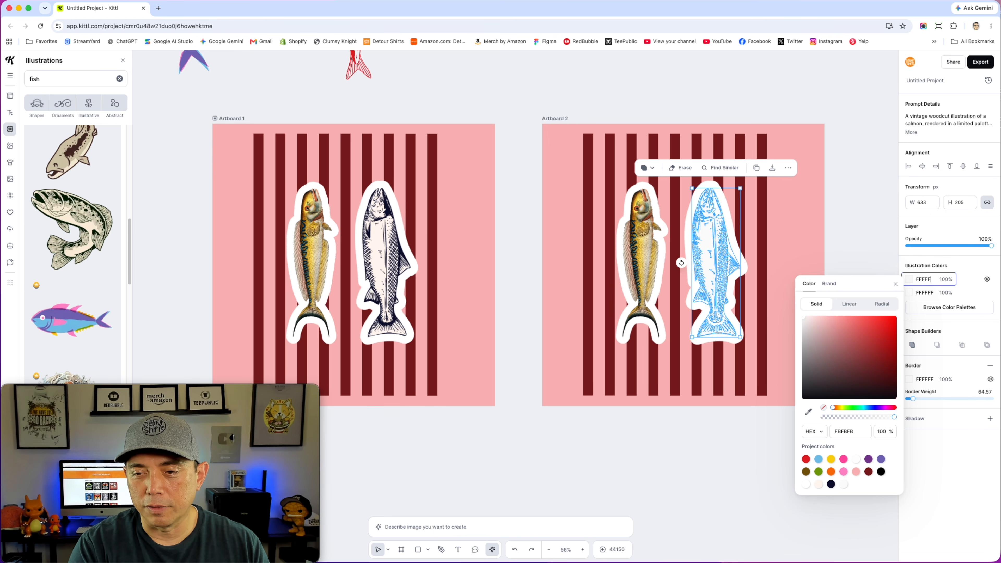
left_click(865, 174)
Step: Move the full-color golden fish image off Artboard 2 onto the empty canvas above it
left_click(650, 216)
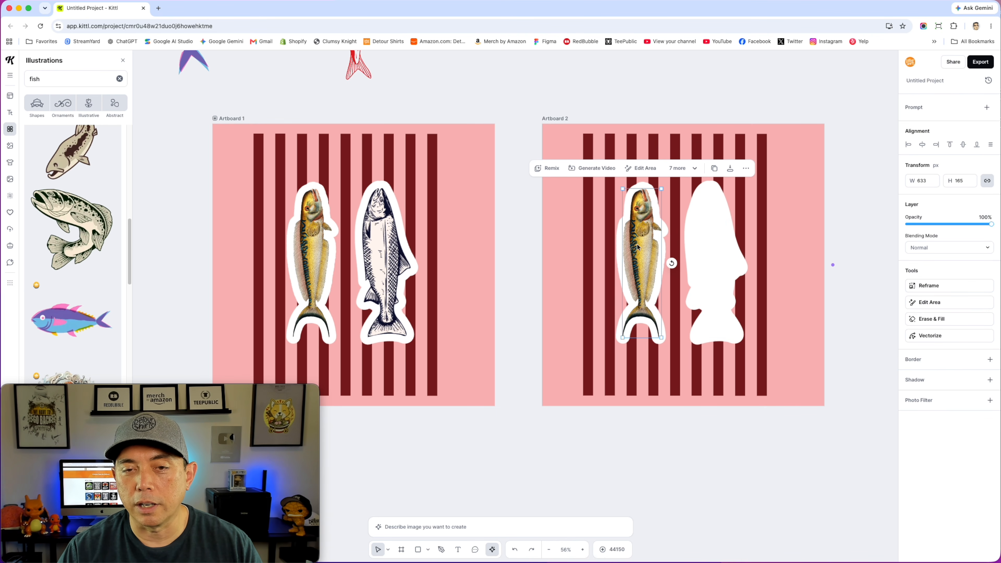
scroll(636, 243, "up", 2)
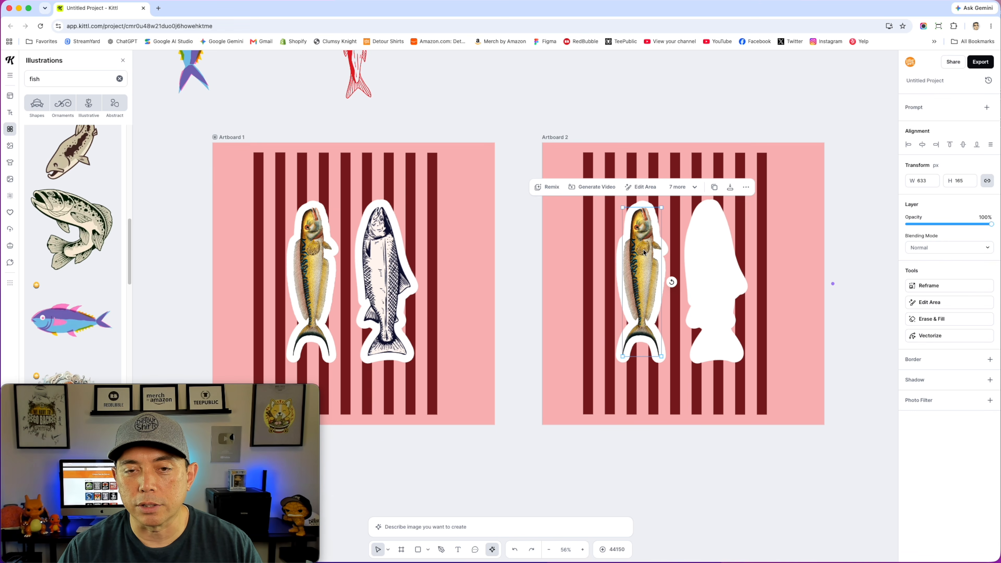
scroll(643, 252, "up", 3)
left_click_drag(641, 263, 529, 36)
Step: Recolor the remaining black vector fish on Artboard 2 to FFFFFF so it matches its border
left_click(659, 252)
left_click(926, 260)
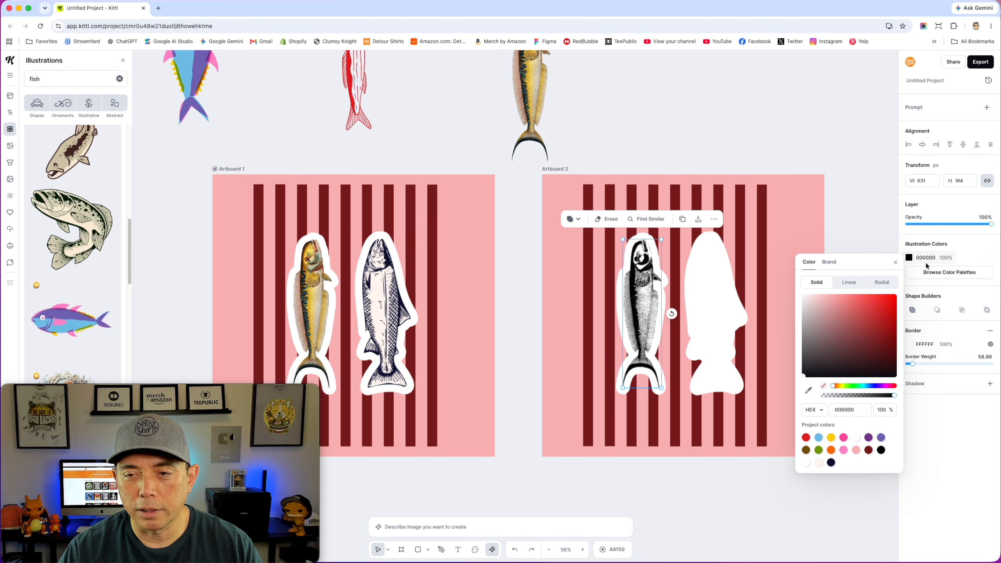
left_click_drag(814, 312, 773, 271)
mouse_move(813, 309)
left_mouse_down()
mouse_move(775, 274)
mouse_move(813, 301)
left_mouse_up()
left_click(851, 410)
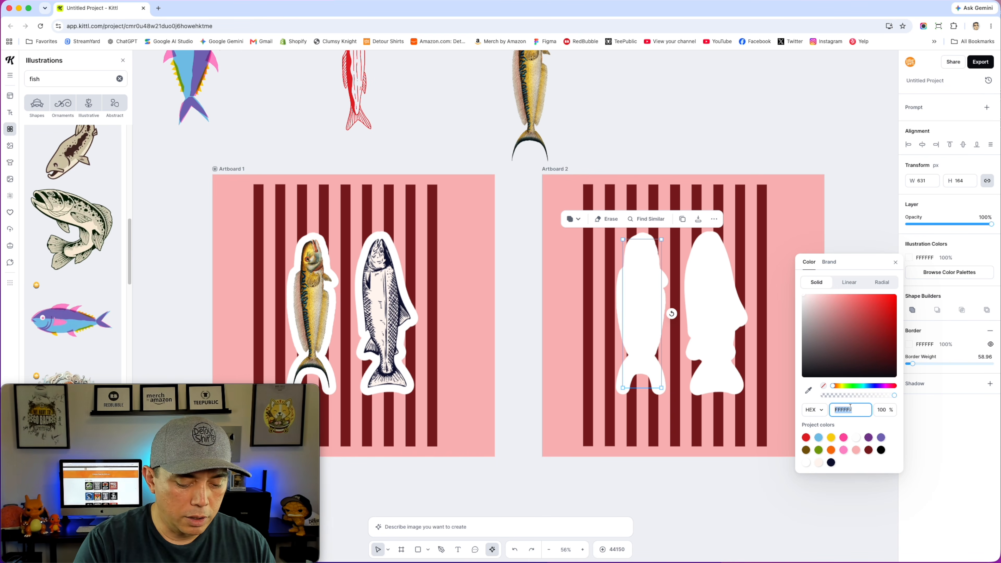
type("FFF")
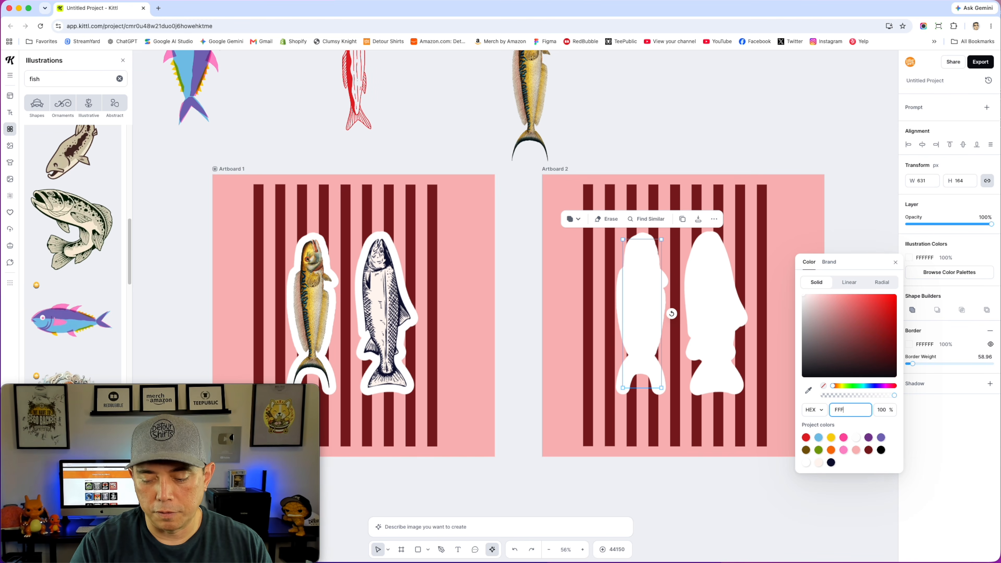
key("Return")
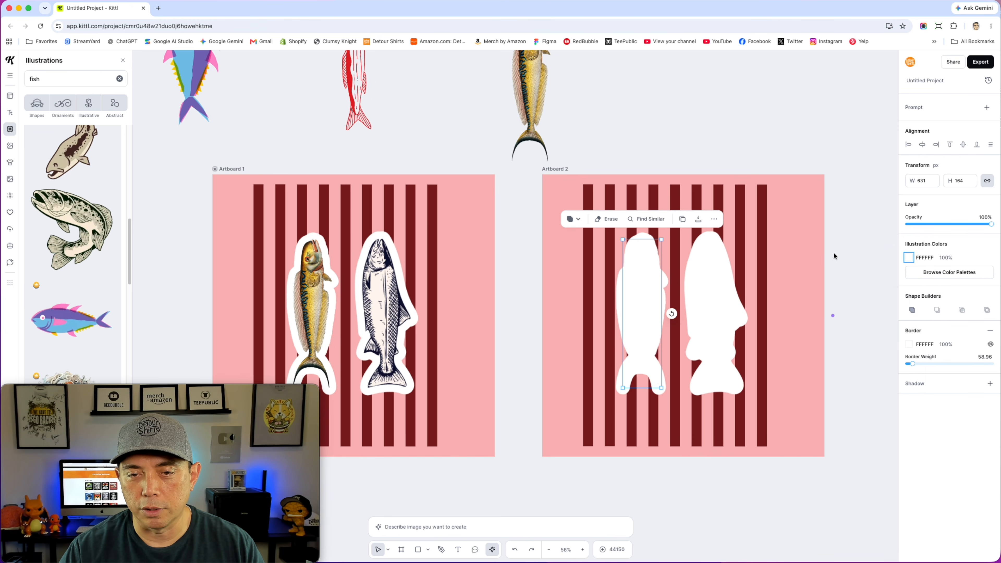
left_click(837, 242)
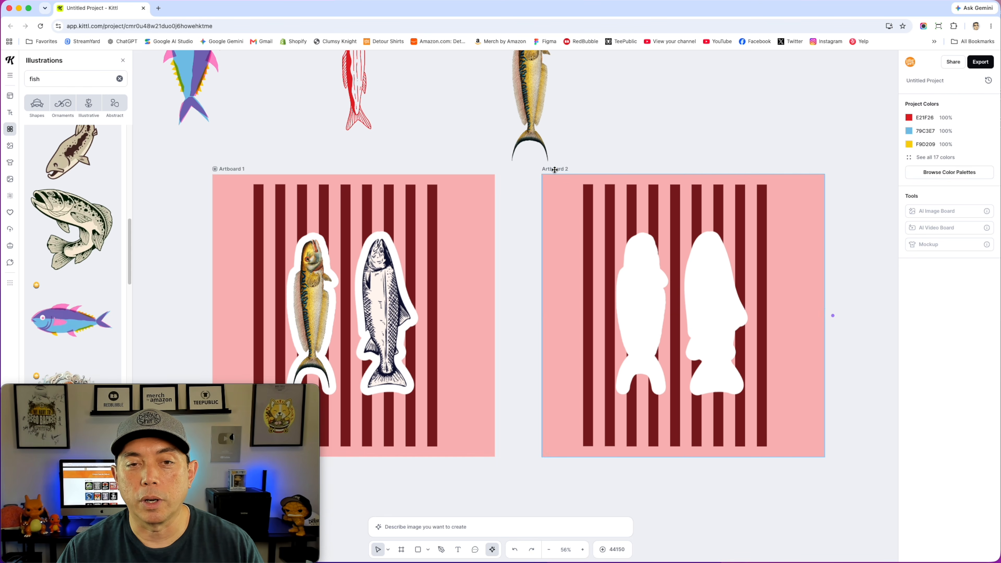
Step: Change the background color of Artboard 2 to FFFFFF
left_click(555, 169)
left_click(930, 227)
left_click(931, 228)
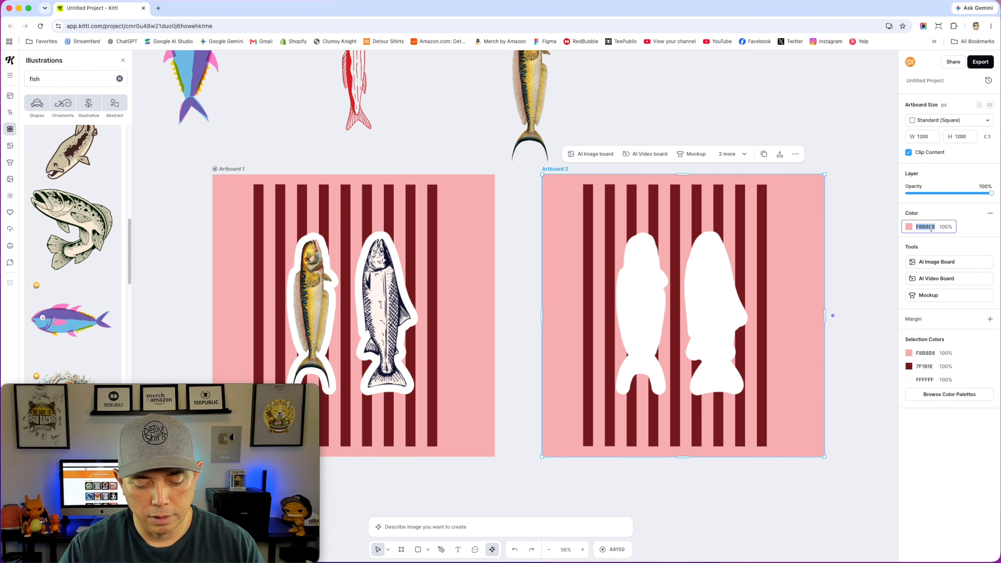
type("FFFFFF")
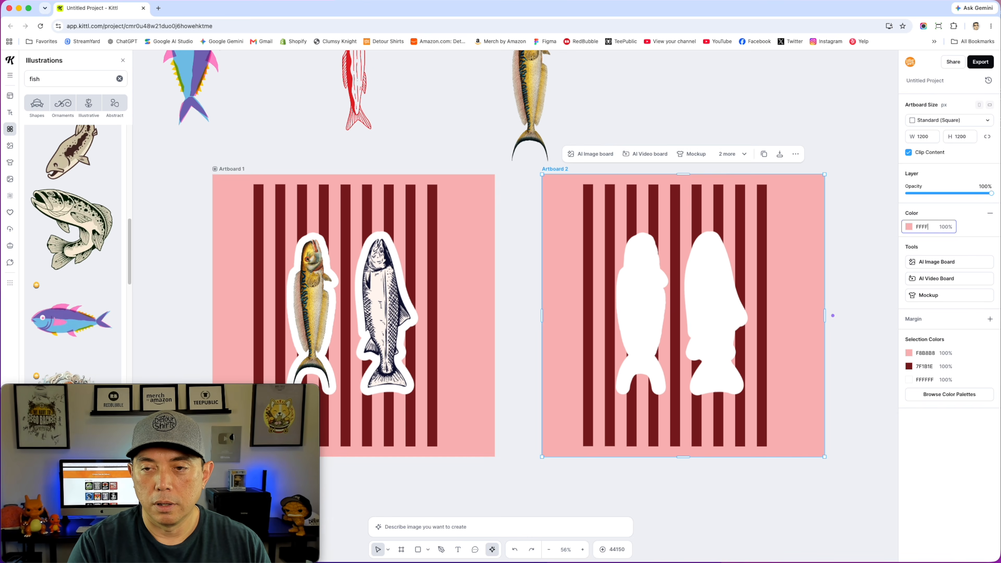
key("Return")
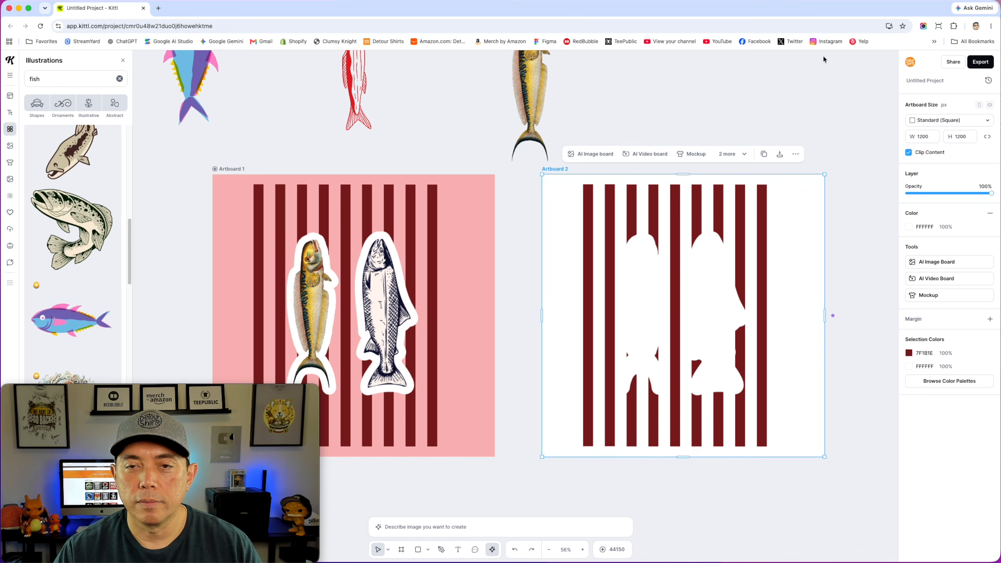
left_click(800, 107)
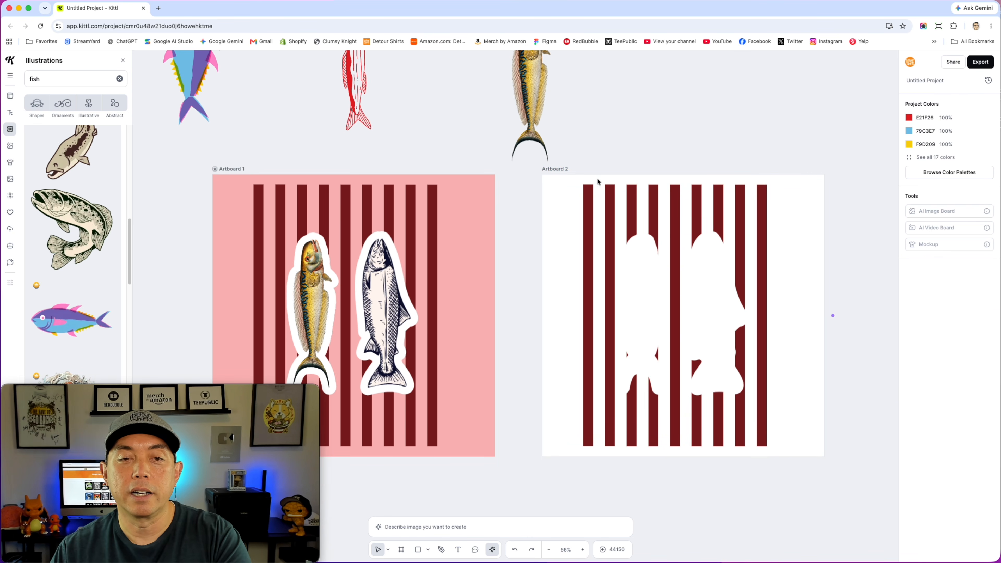
Step: Export Artboard 2 as a 1200 × 1200 px RGB PNG at 72 dpi
left_click(565, 168)
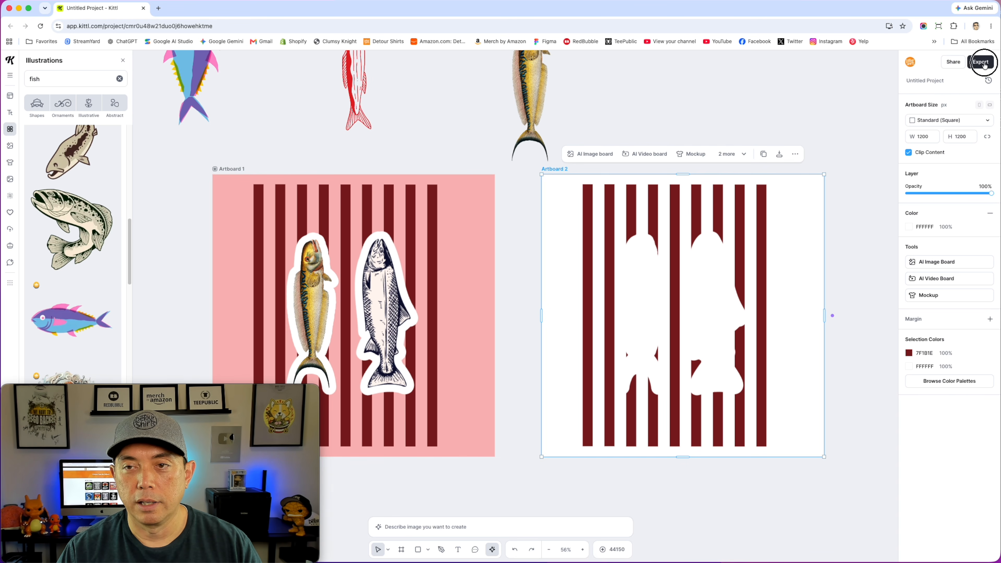
left_click(977, 69)
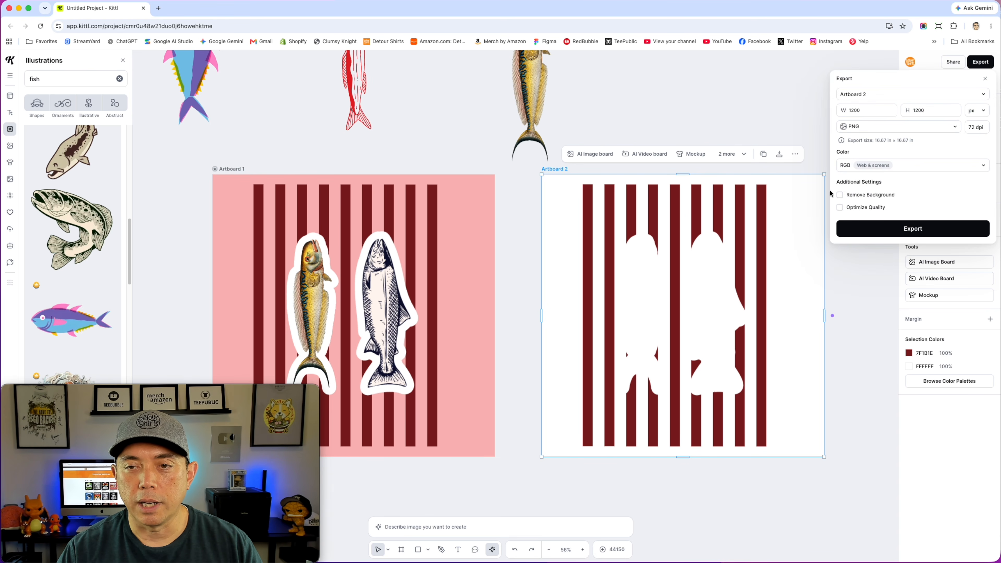
left_click(901, 230)
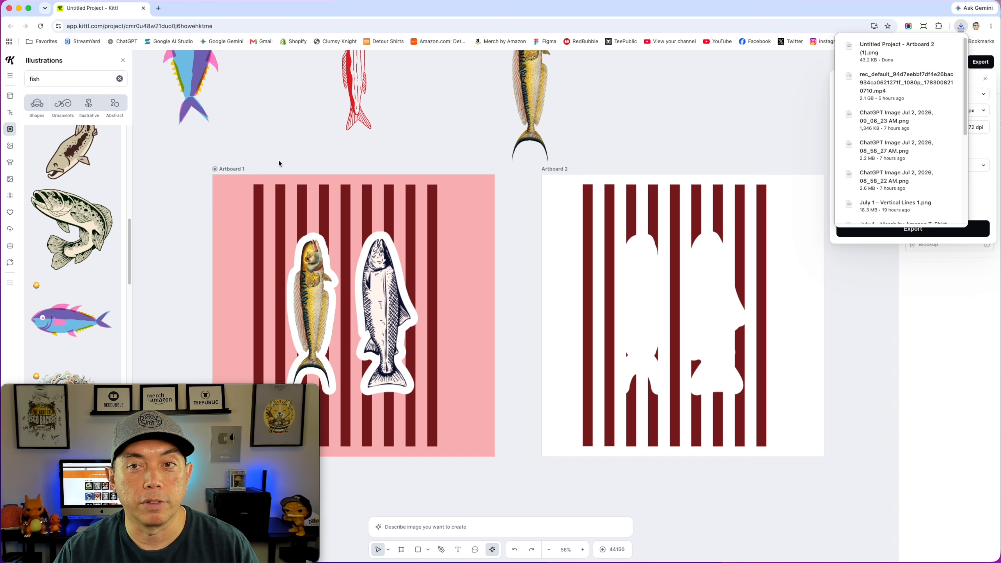
left_click(746, 111)
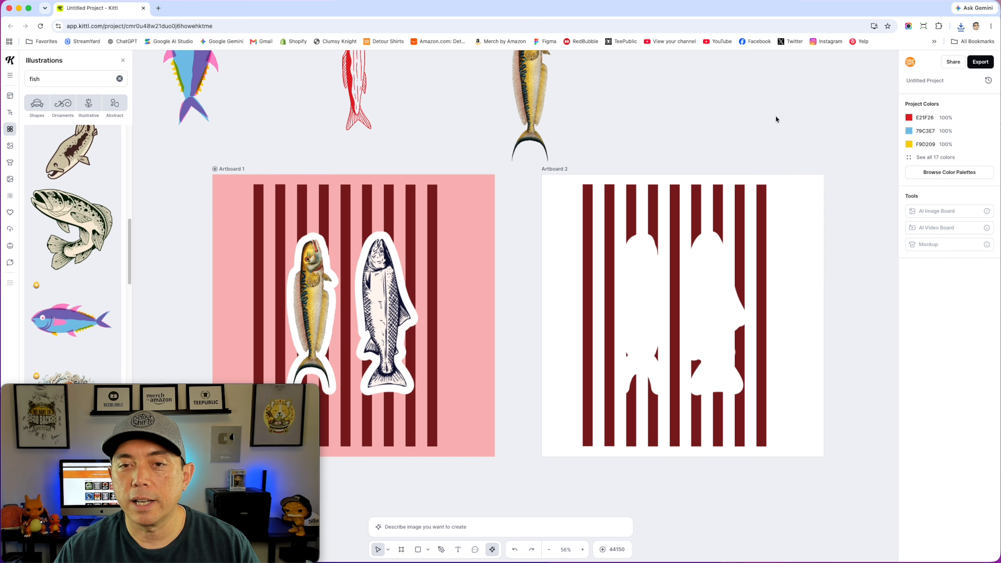
Step: Duplicate Artboard 2 beside the original with a gap between them, and delete both white fish from the copy
scroll(789, 141, "down", 3)
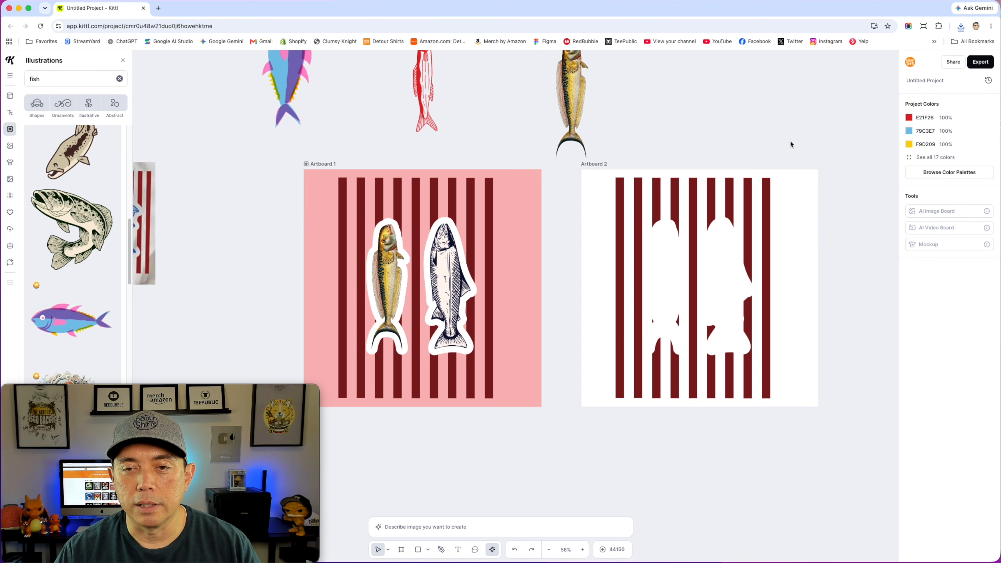
left_click_drag(834, 138, 512, 141)
left_click(267, 167)
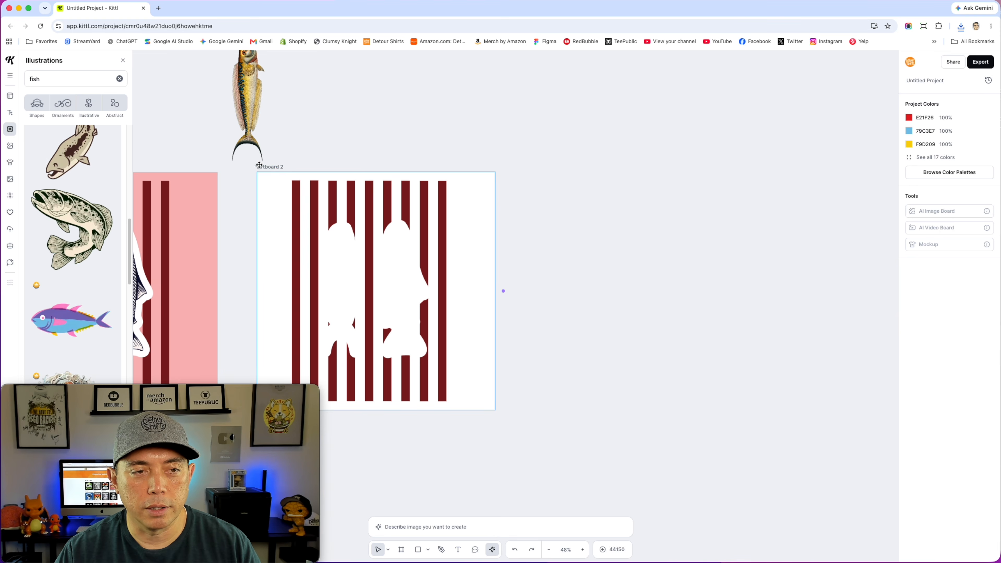
left_click_drag(311, 169, 734, 418)
key("Delete")
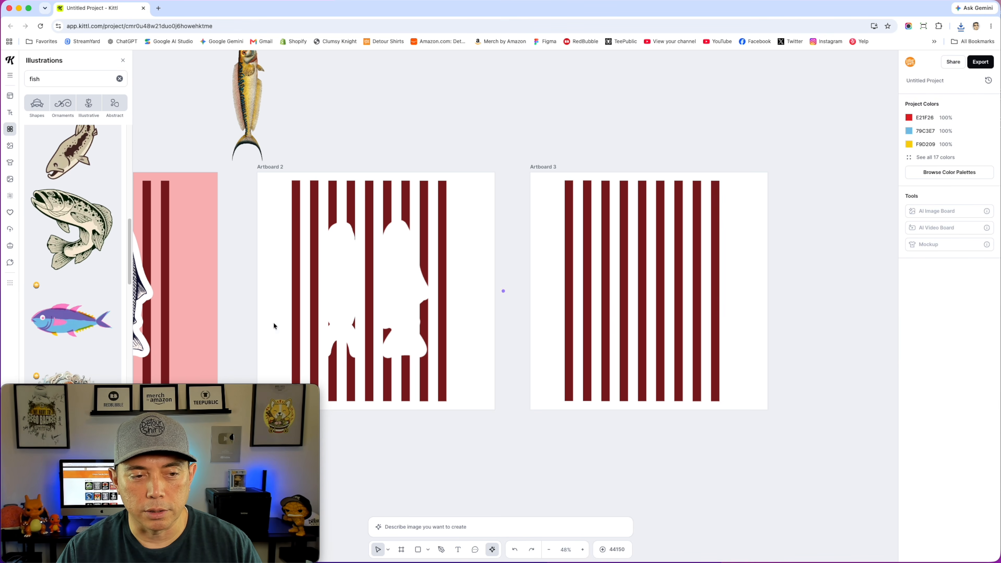
Step: Unlock the stripe group in Artboard 3 and delete it, leaving only the background color
mouse_move(235, 393)
left_click_drag(235, 392, 761, 387)
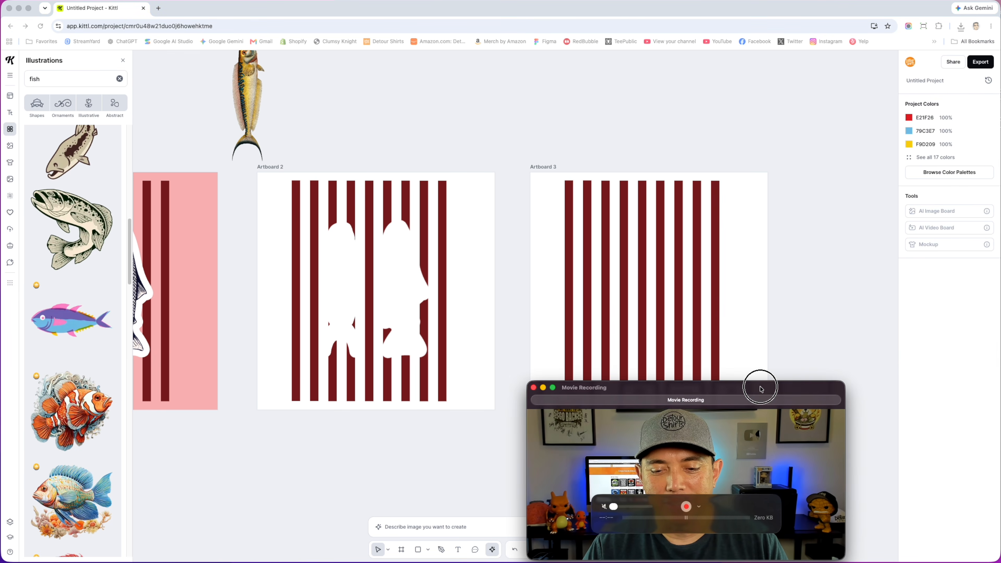
left_click(10, 537)
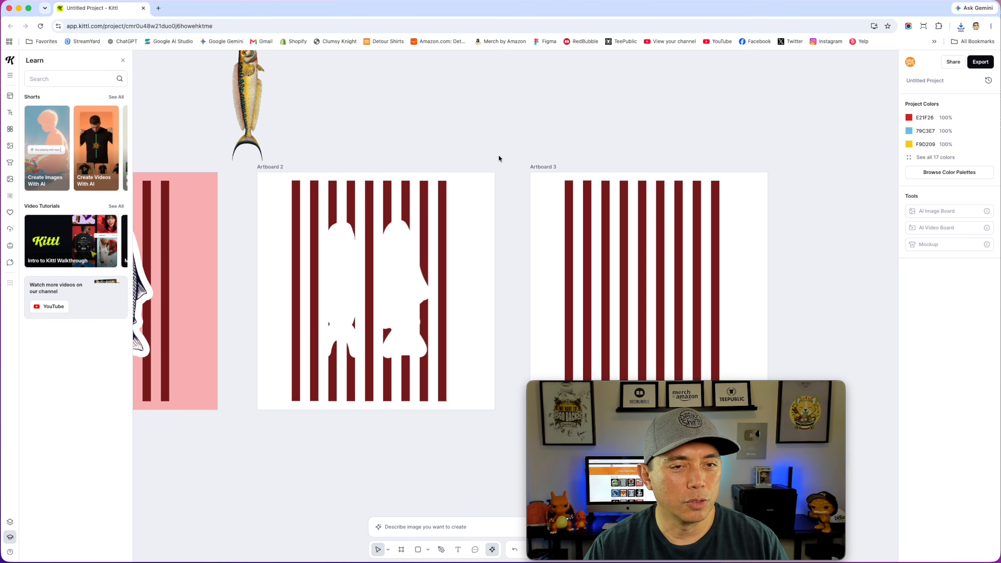
left_click(10, 522)
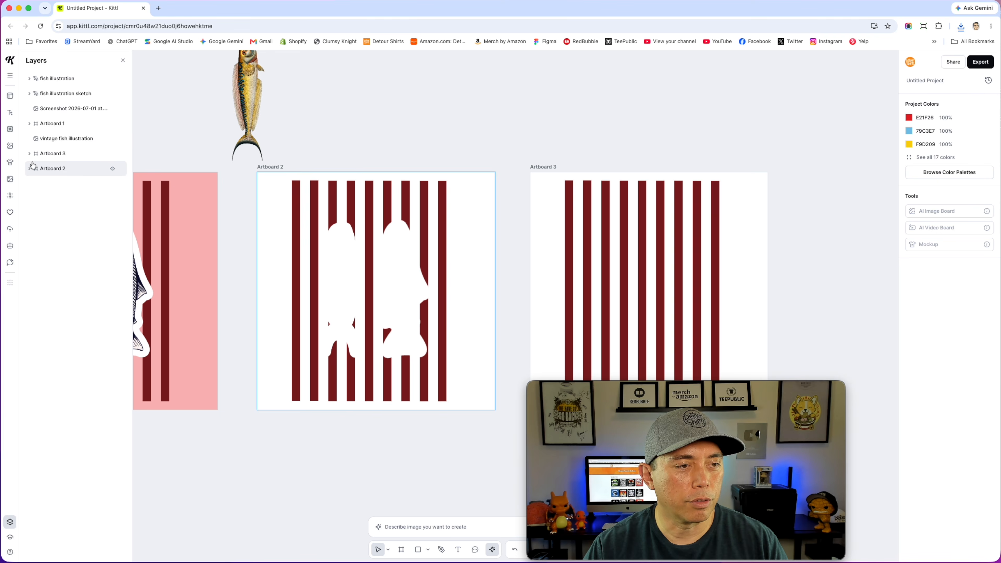
left_click(30, 153)
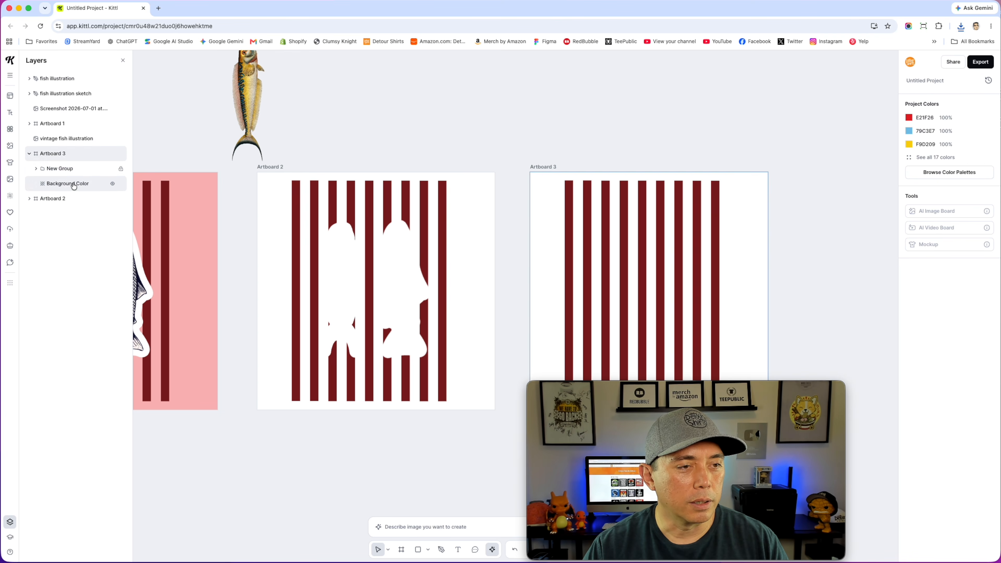
left_click(119, 173)
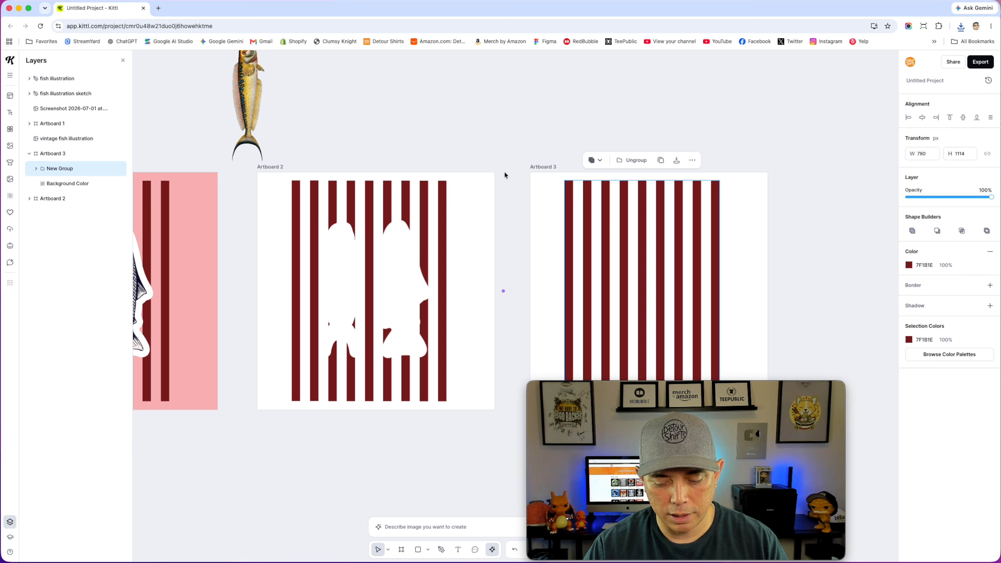
key("BackSpace")
left_click_drag(744, 387, 219, 395)
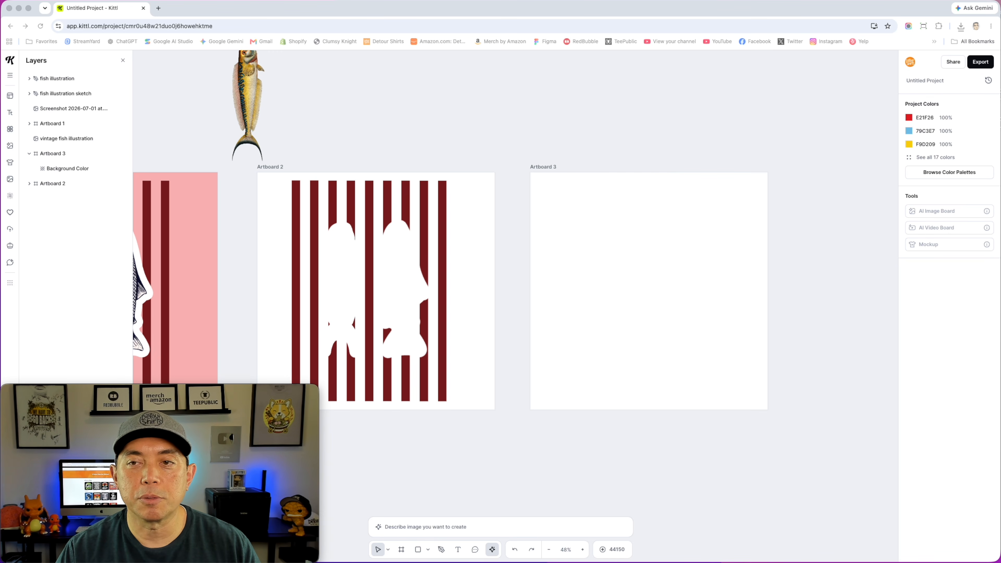
Step: Place the exported stripe PNG on Artboard 3 and scale it to 1200 × 1200 px to fill the artboard
left_click_drag(717, 187, 595, 260)
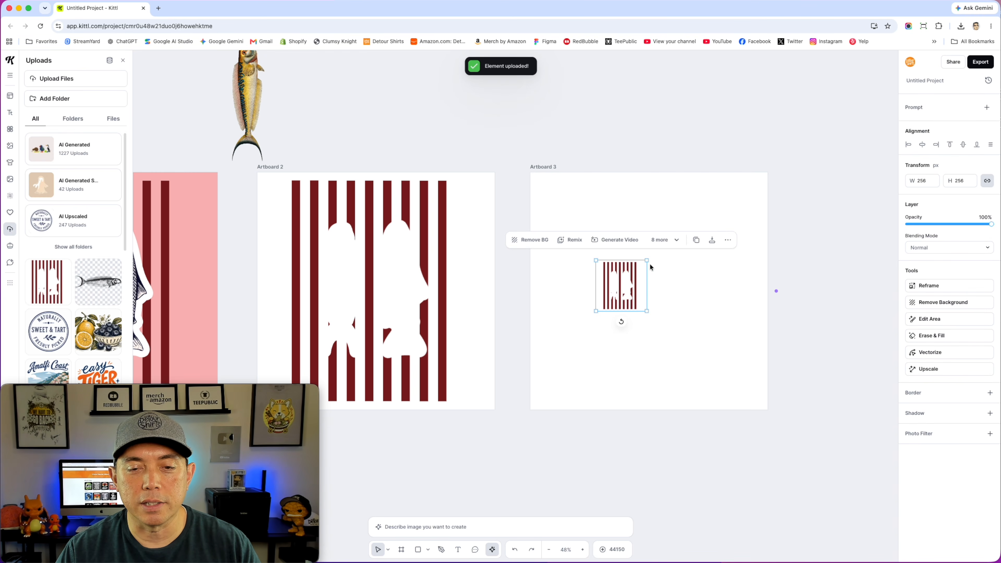
left_click_drag(646, 259, 769, 206)
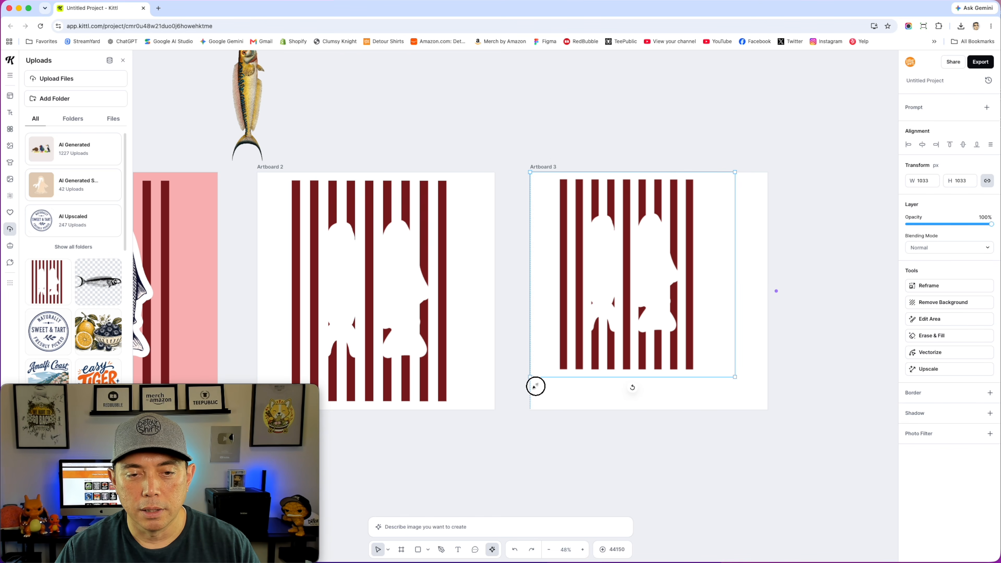
left_click(536, 387)
left_click_drag(735, 377, 768, 410)
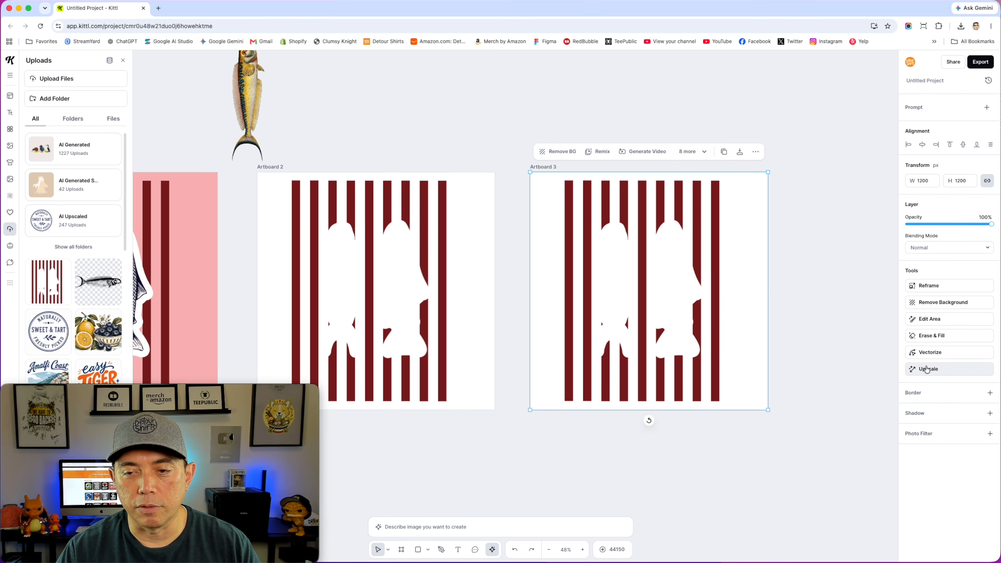
Step: Remove the background of the stripe image on Artboard 3
left_click(926, 369)
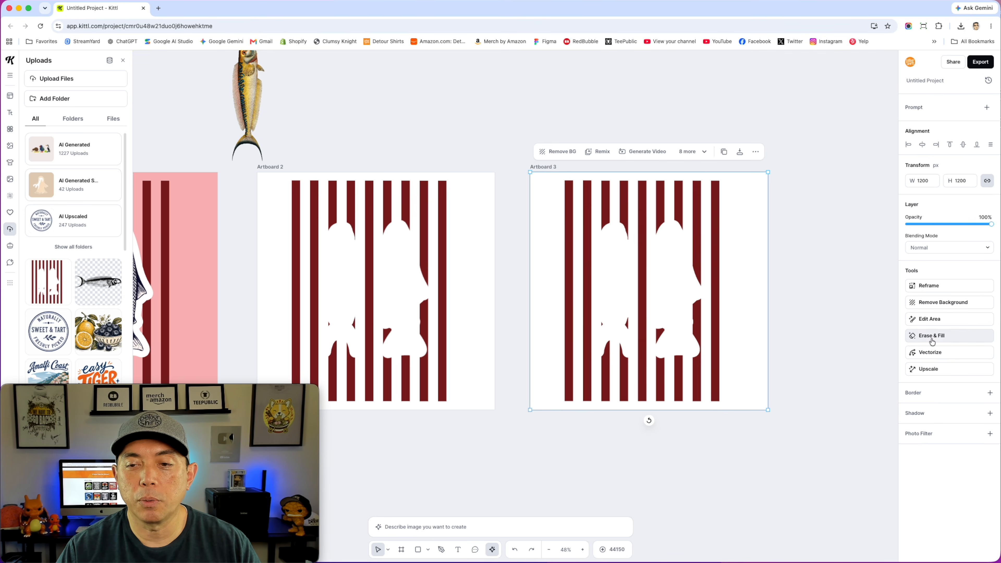
left_click(937, 303)
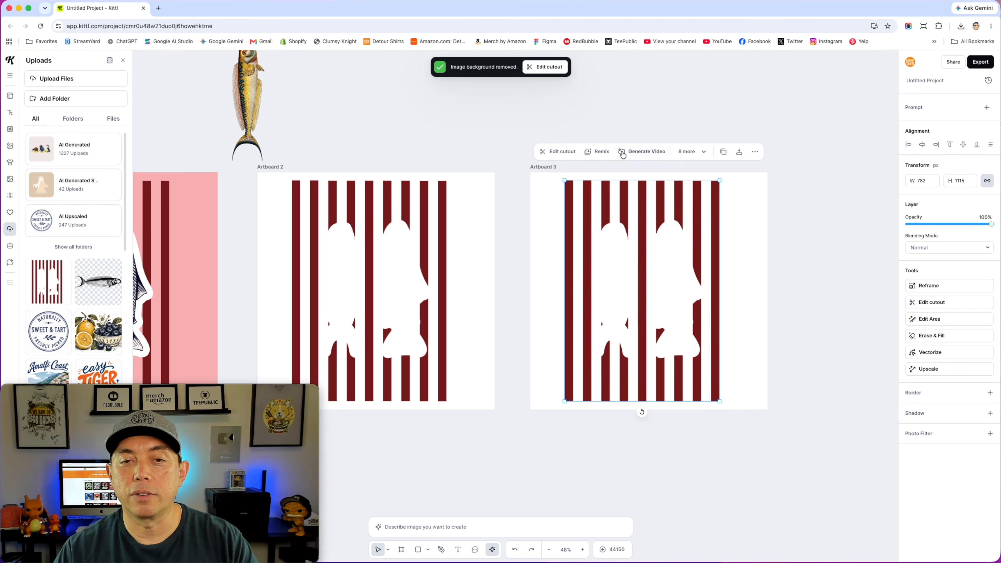
Step: Change Artboard 3's background color to a pale pink
left_click(542, 166)
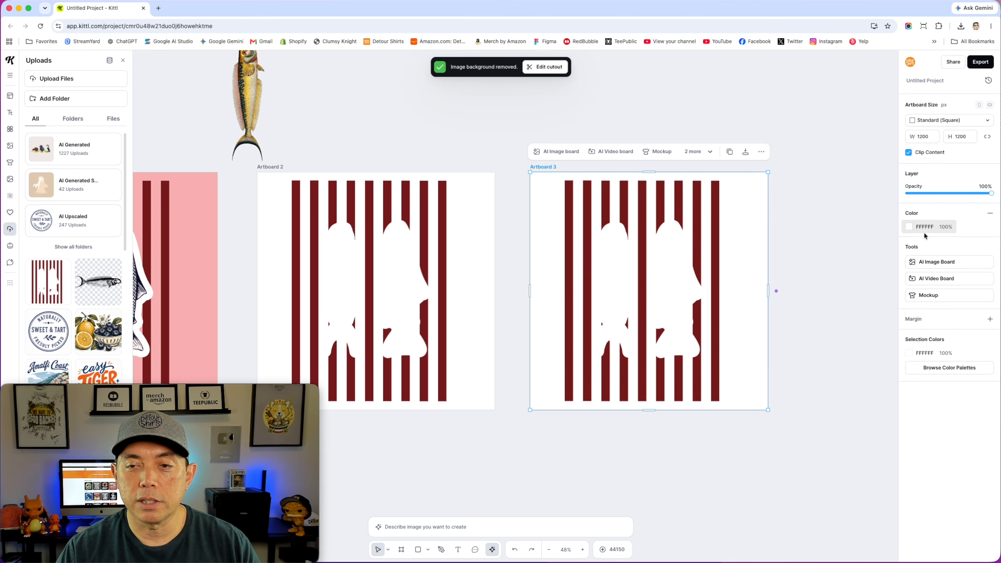
left_click(907, 228)
left_click_drag(832, 273, 810, 270)
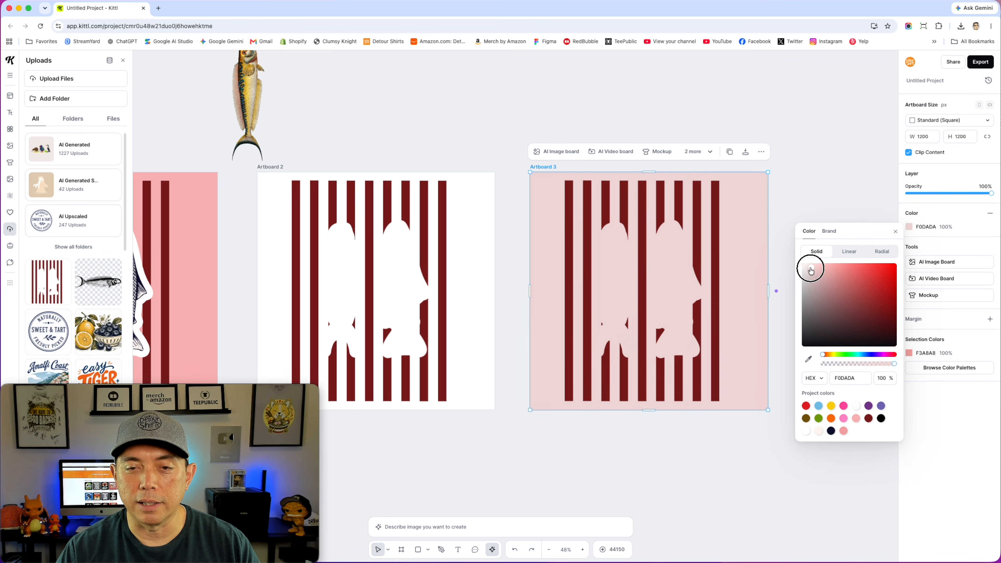
left_click(849, 126)
Step: Copy both fish from Artboard 1 and paste them into the matching cutouts on Artboard 3
left_click_drag(626, 384, 829, 370)
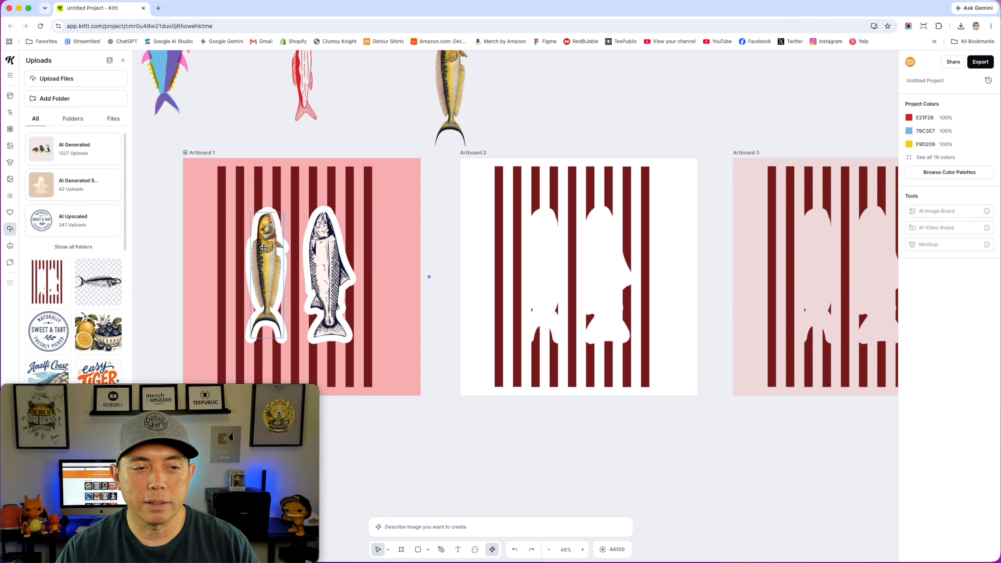
left_click(264, 248)
left_click(331, 250, "shift")
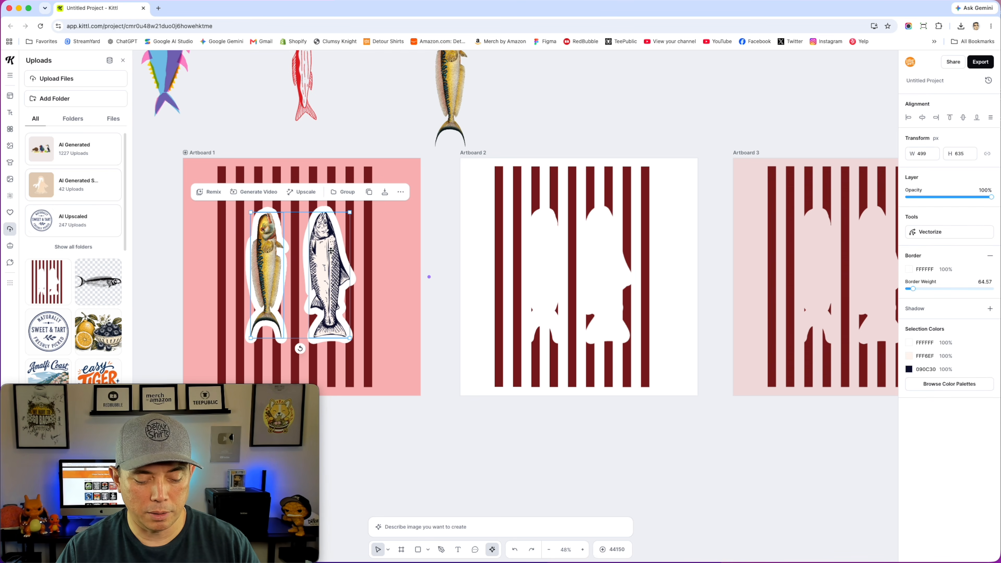
left_click(731, 128)
left_click_drag(733, 127, 520, 129)
left_click(534, 151)
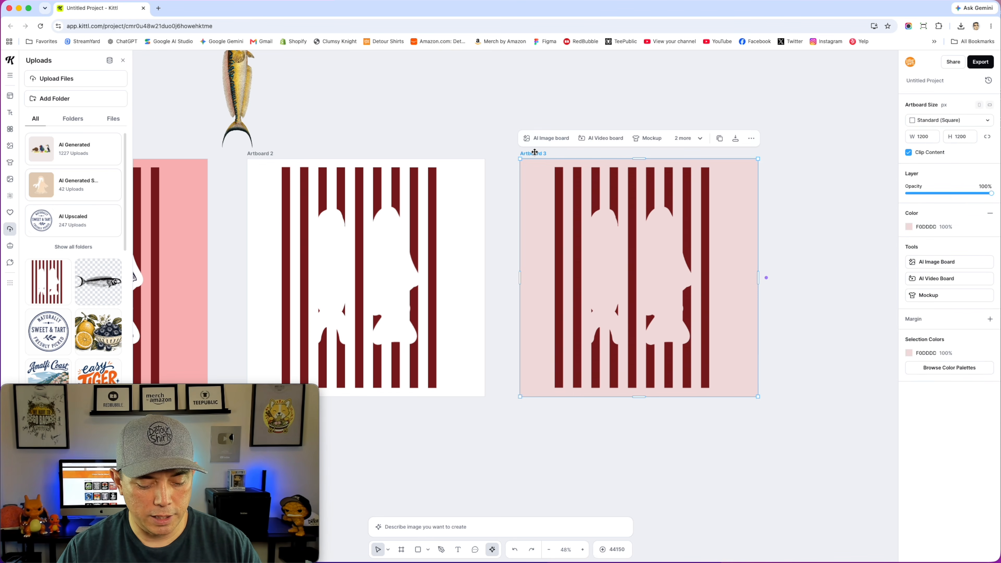
key("cmd+v")
left_click(666, 243)
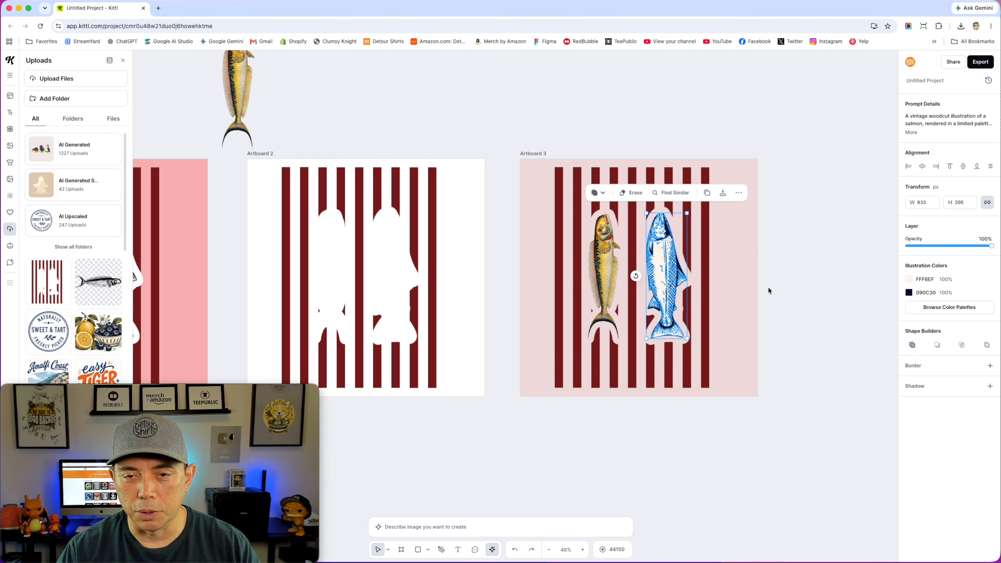
left_click(755, 264)
Step: Set Artboard 3's background color back to white, FFFFFF
left_click(527, 153)
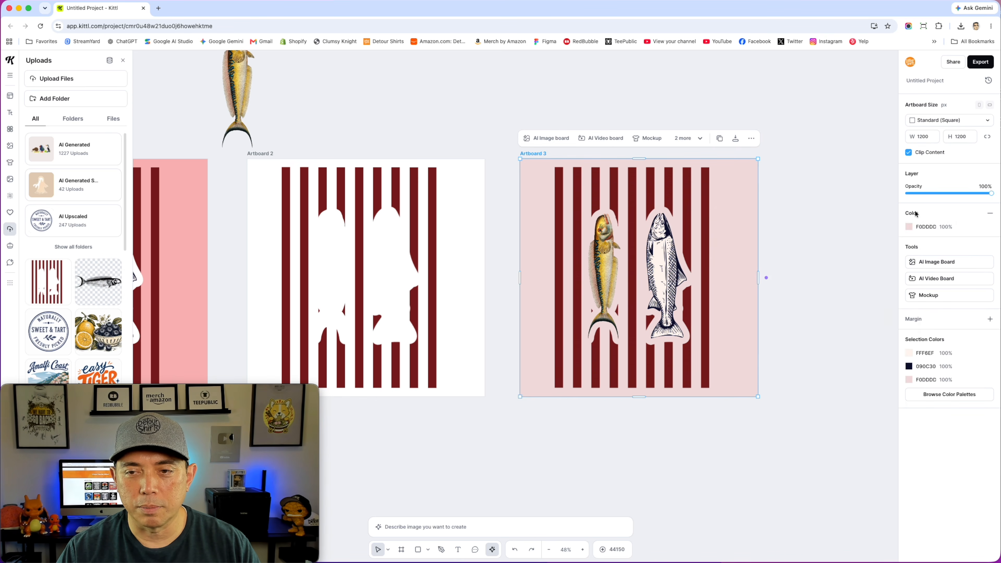
left_click(909, 227)
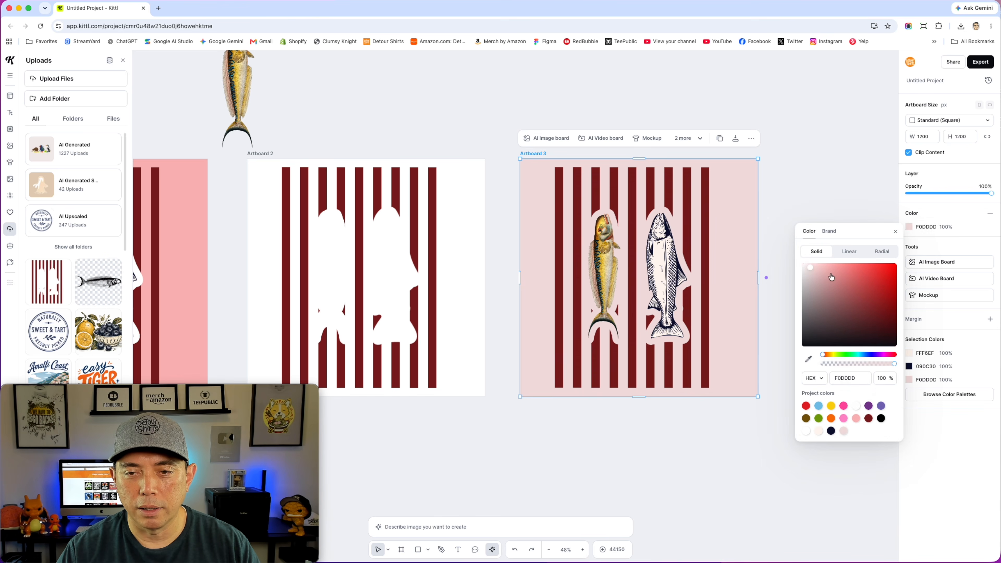
left_click(792, 118)
Step: Move the reference photo of the striped fish print to the empty canvas beside Artboard 3
scroll(692, 248, "up", 5)
scroll(691, 248, "down", 4)
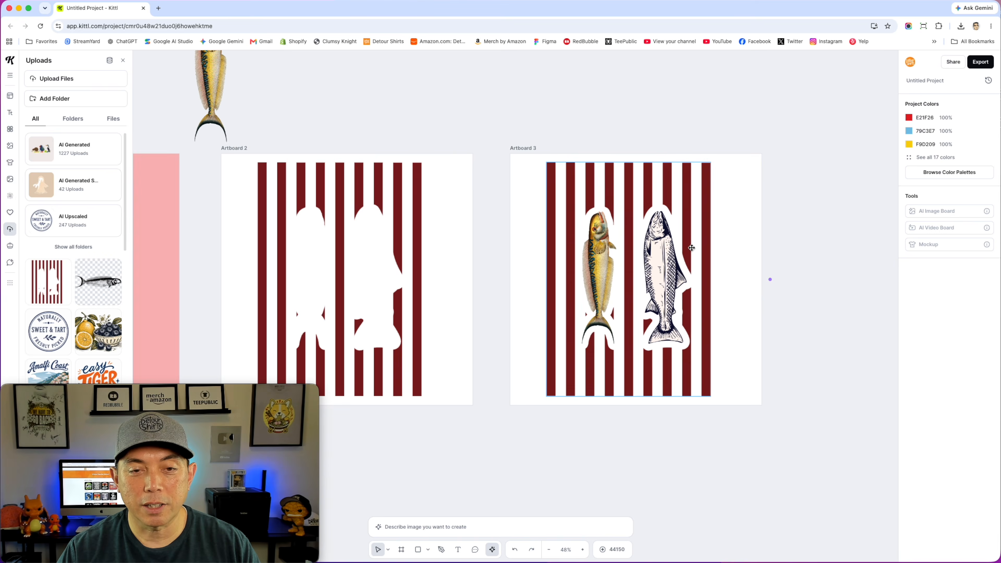
scroll(691, 248, "down", 5)
left_click_drag(233, 223, 753, 247)
scroll(731, 272, "up", 8)
scroll(731, 272, "up", 2)
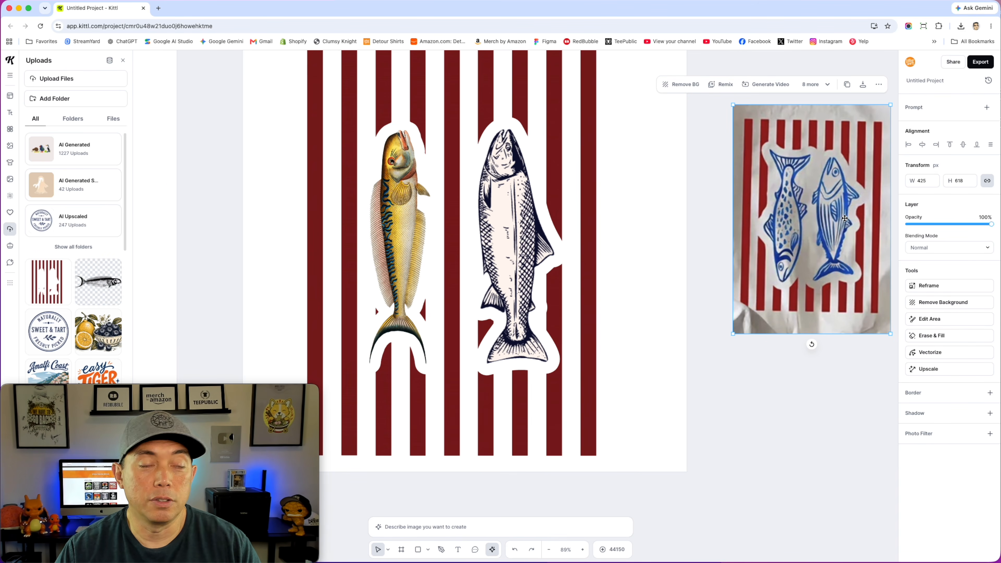
scroll(666, 264, "down", 2)
left_click_drag(754, 175, 794, 176)
left_click(355, 78)
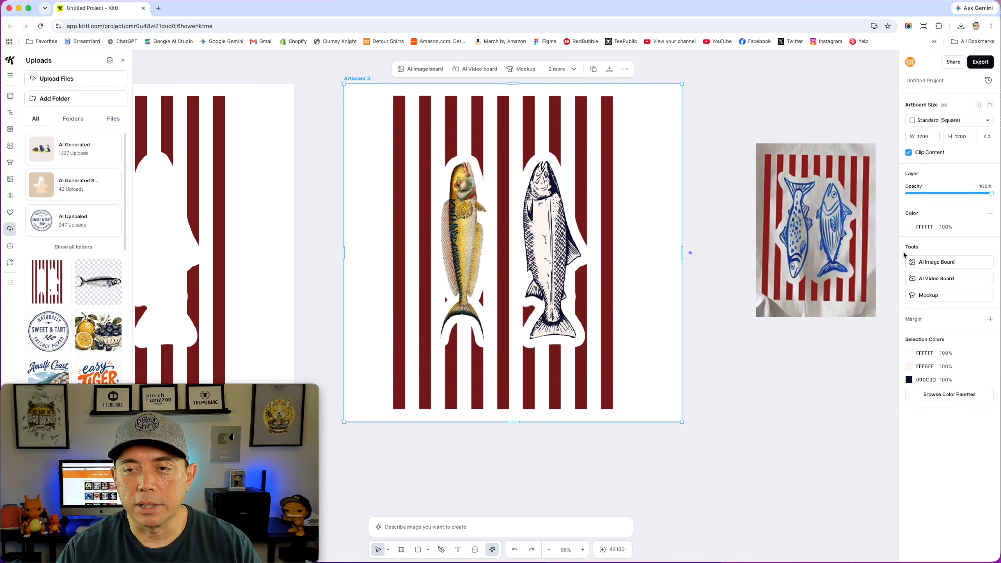
left_click(909, 227)
left_click_drag(806, 269, 797, 241)
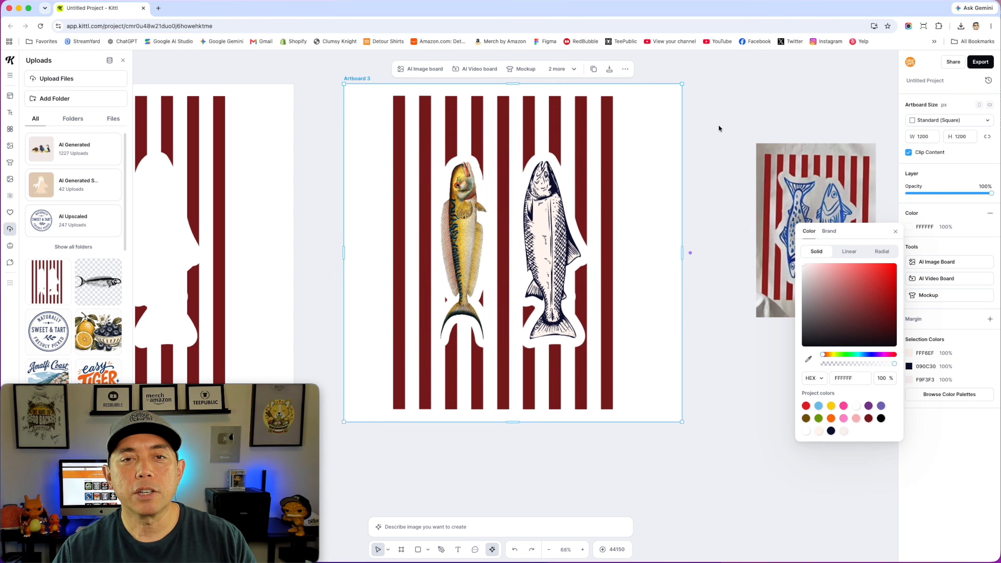
Step: Vectorize the stripe image on Artboard 3 with the number of colors at 1
left_click(605, 114)
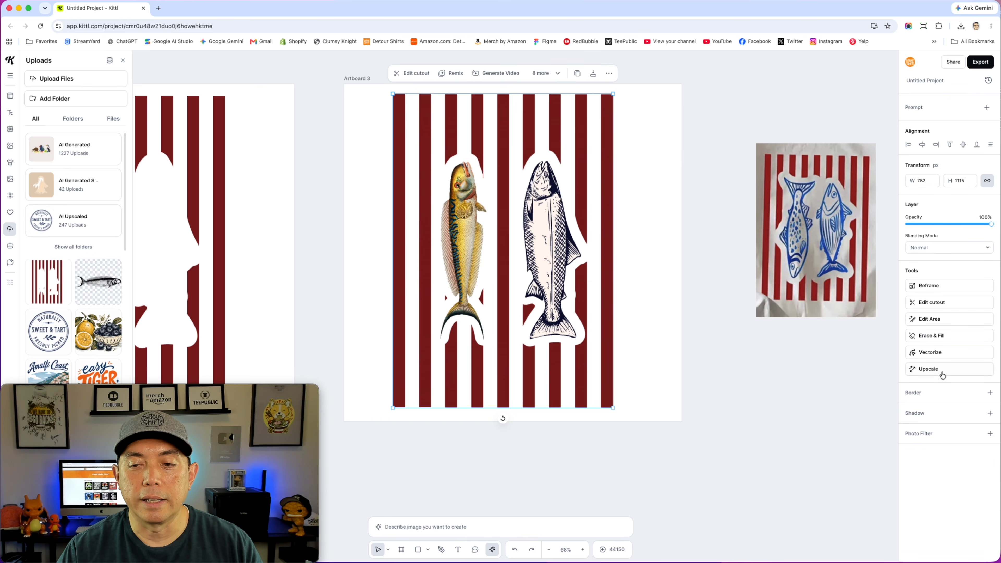
left_click(932, 353)
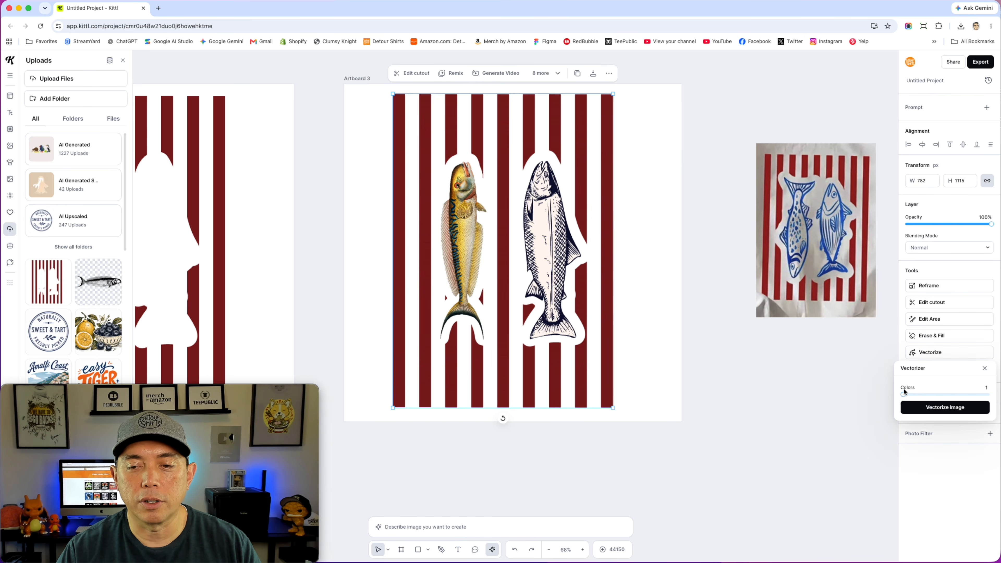
left_click(940, 408)
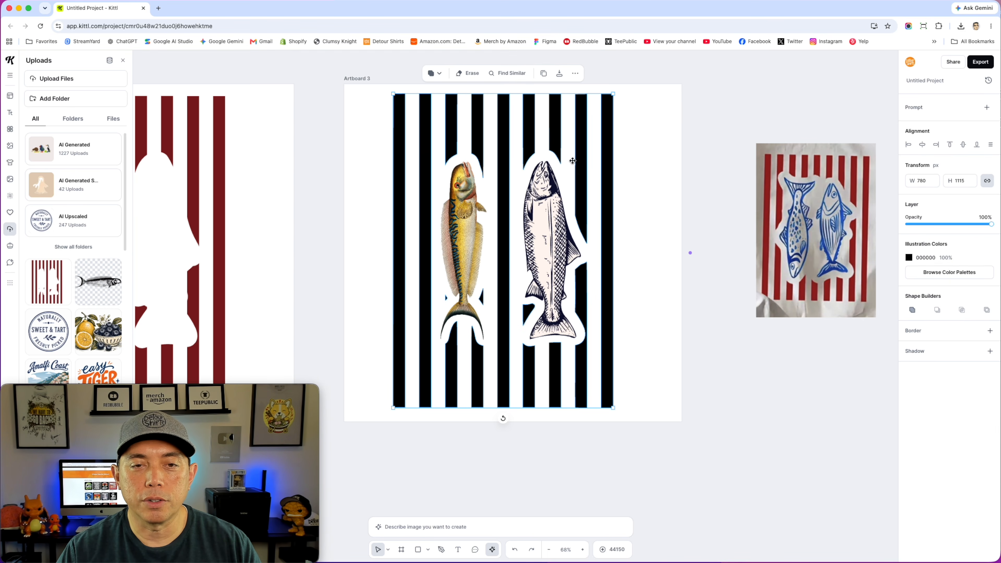
Step: Recolor the vectorized stripes on Artboard 3 to a light blue
scroll(748, 201, "left", 3)
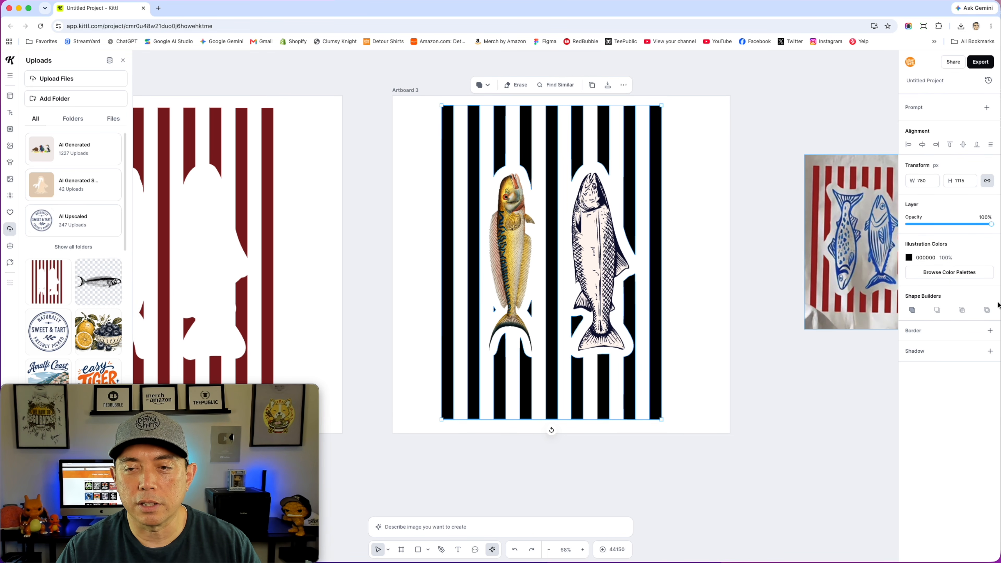
left_click(908, 257)
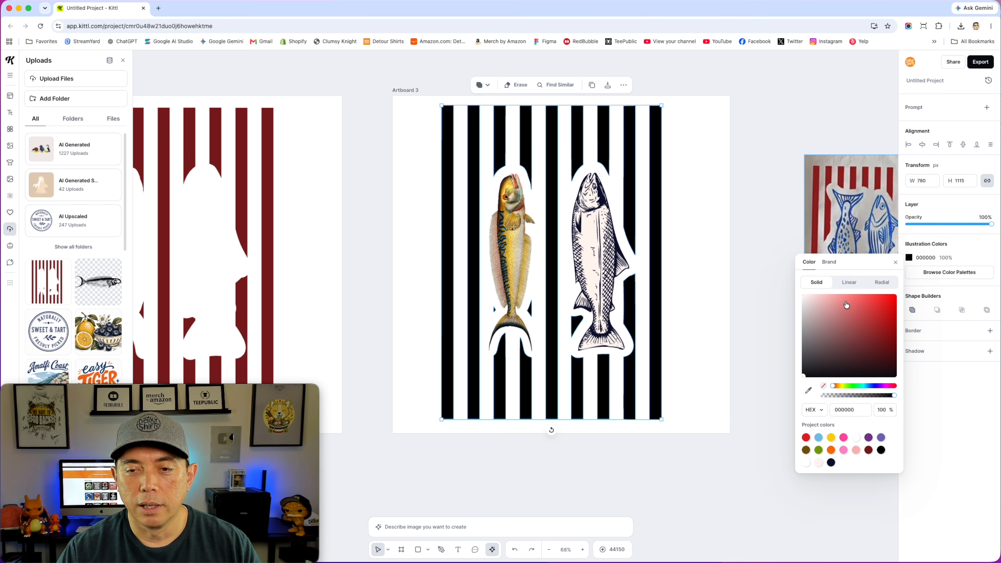
left_click(858, 294)
left_click_drag(859, 294, 844, 297)
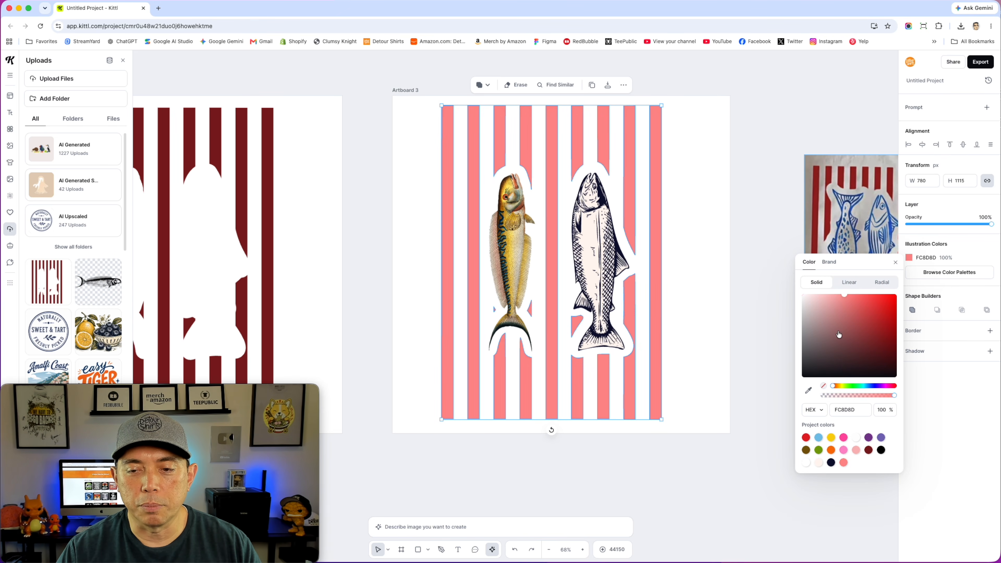
left_click(866, 385)
left_click(760, 119)
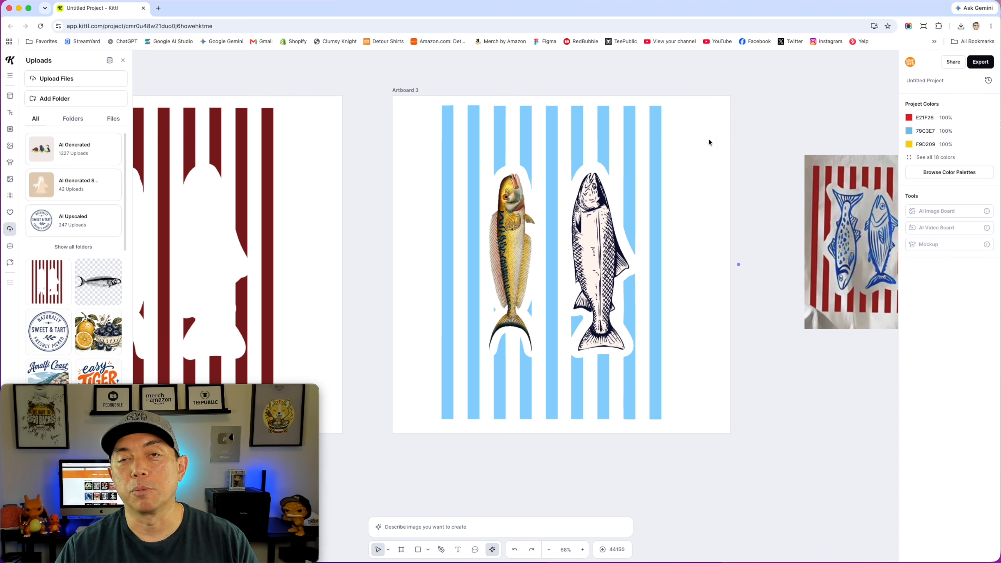
Step: Compare the three artboards with the reference photo, examining the fish, their cutouts and the stripes up close
scroll(765, 334, "down", 5)
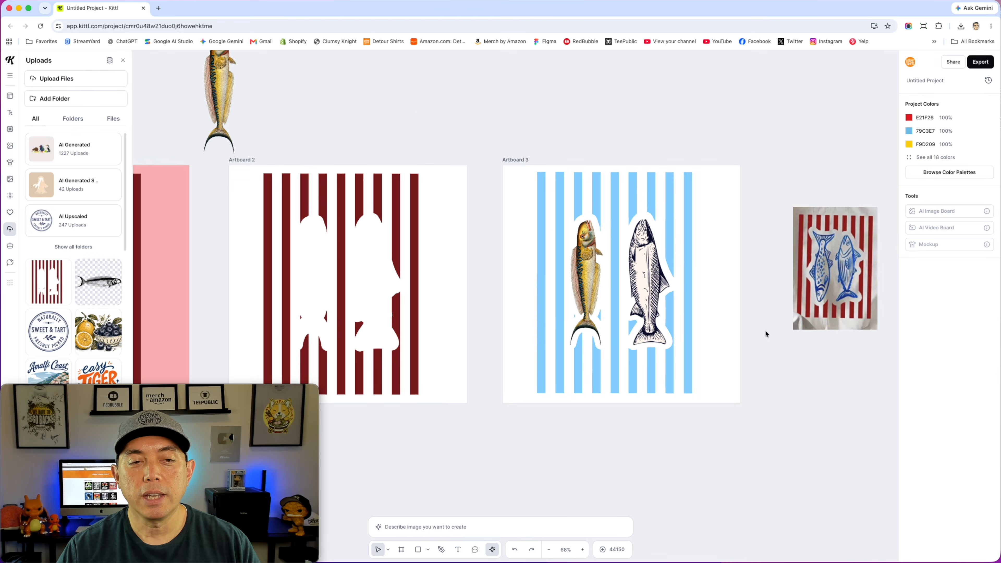
scroll(766, 334, "down", 2)
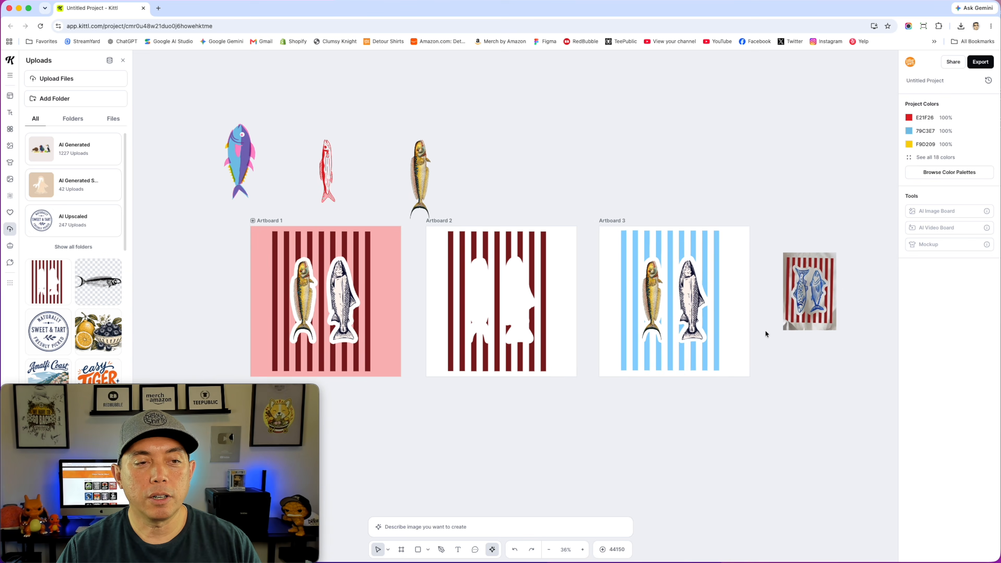
scroll(749, 236, "left", 3)
scroll(872, 291, "up", 3)
scroll(872, 291, "down", 1)
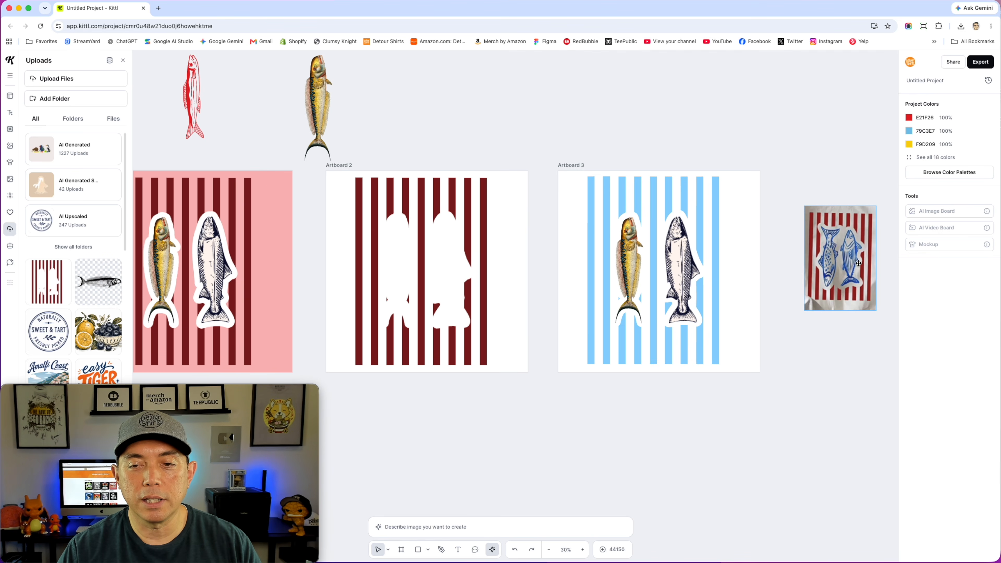
scroll(855, 280, "up", 2)
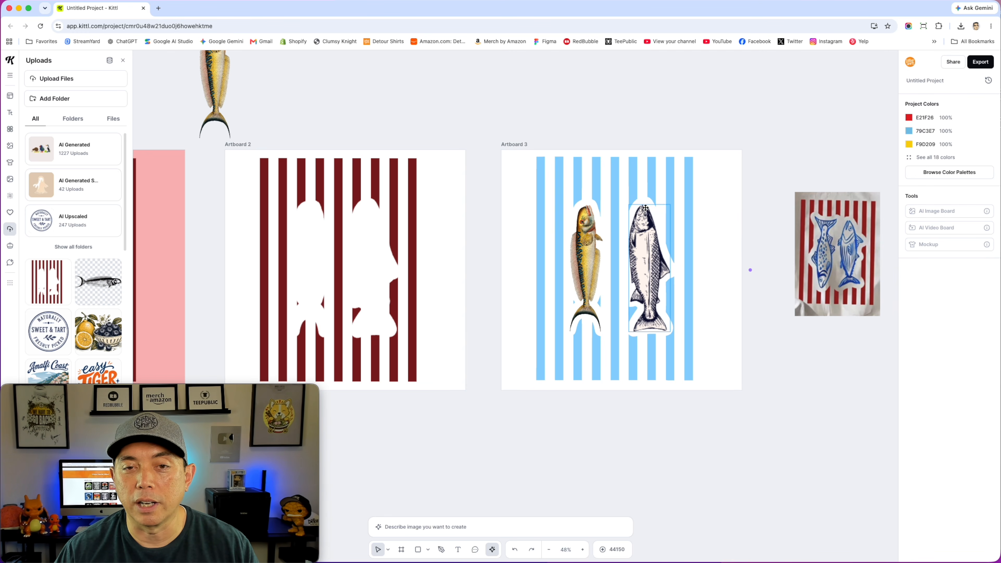
scroll(677, 234, "up", 3)
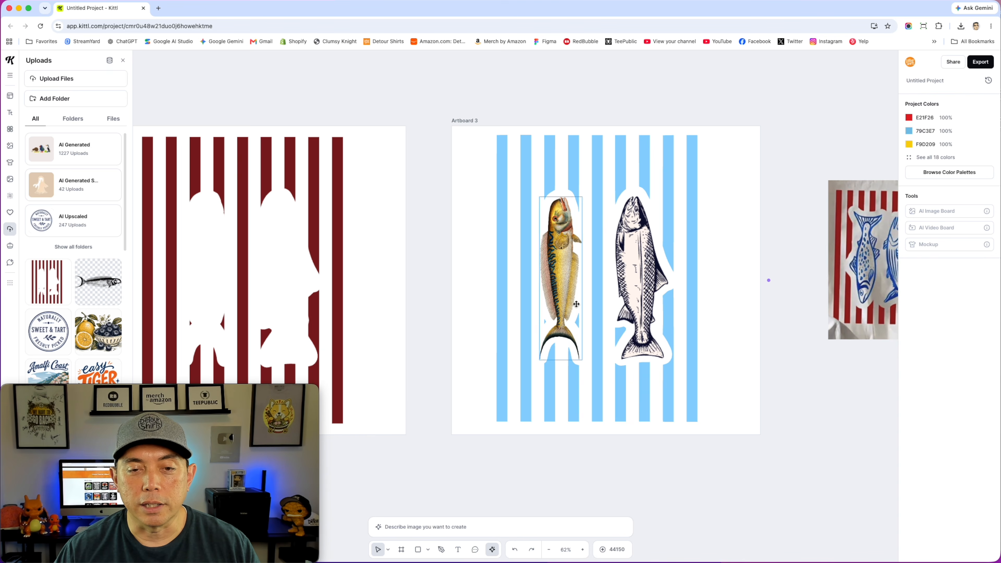
scroll(688, 251, "down", 3)
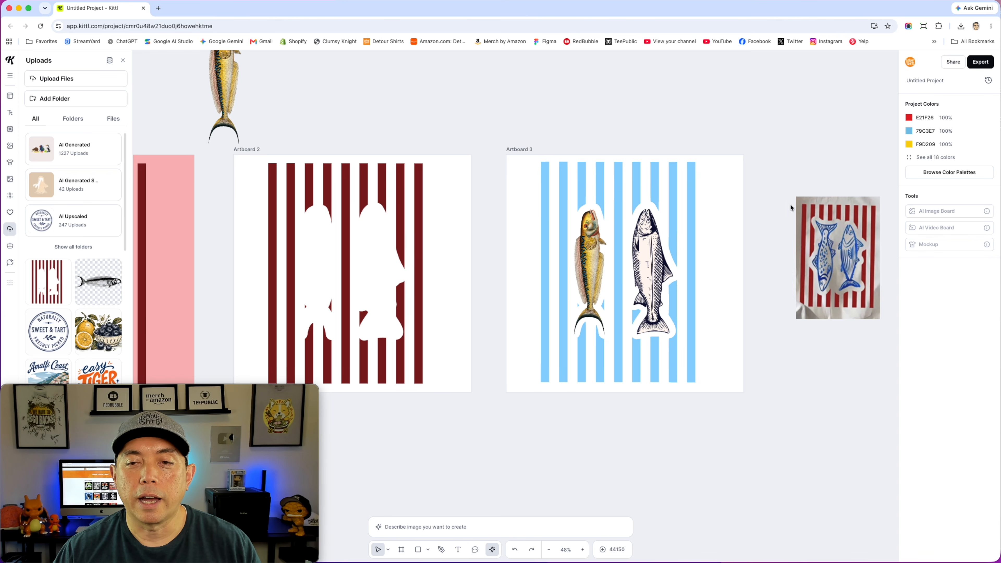
scroll(831, 175, "up", 5)
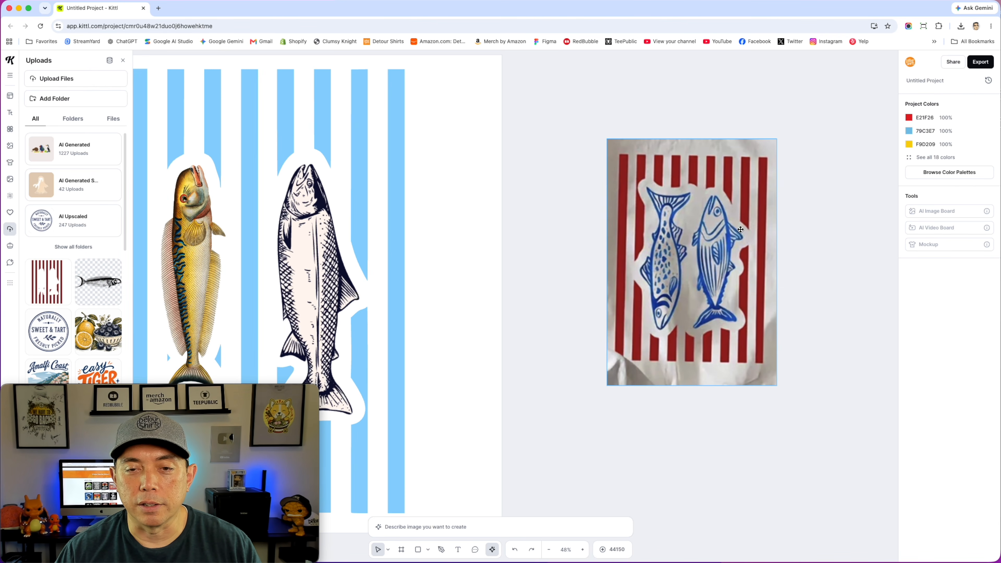
scroll(810, 269, "down", 1)
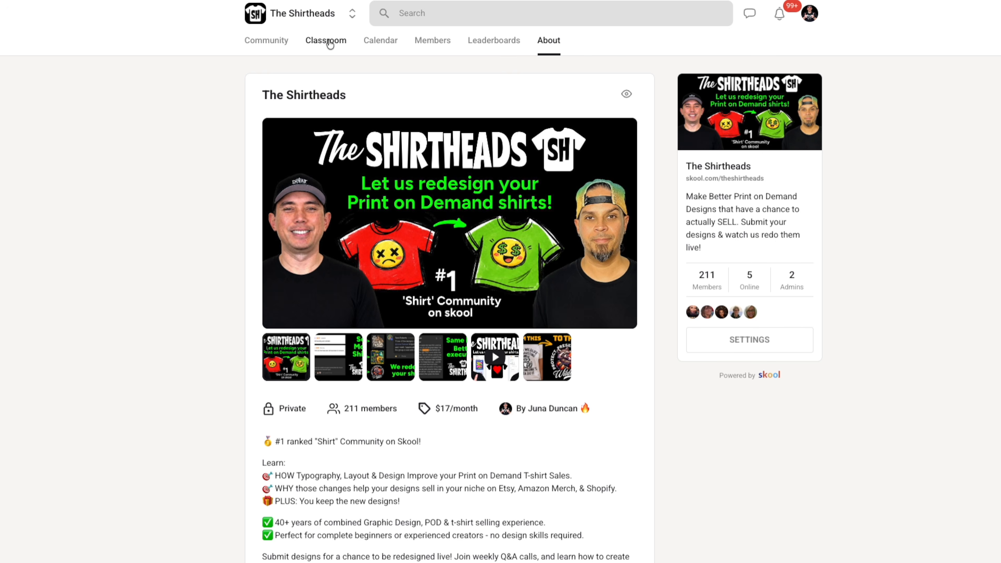
Step: Switch to The Shirtheads community on Skool and look through the Learn Kittl course's introductory lessons and its Kittl Homepage and Left Side Tools sections
left_click(329, 41)
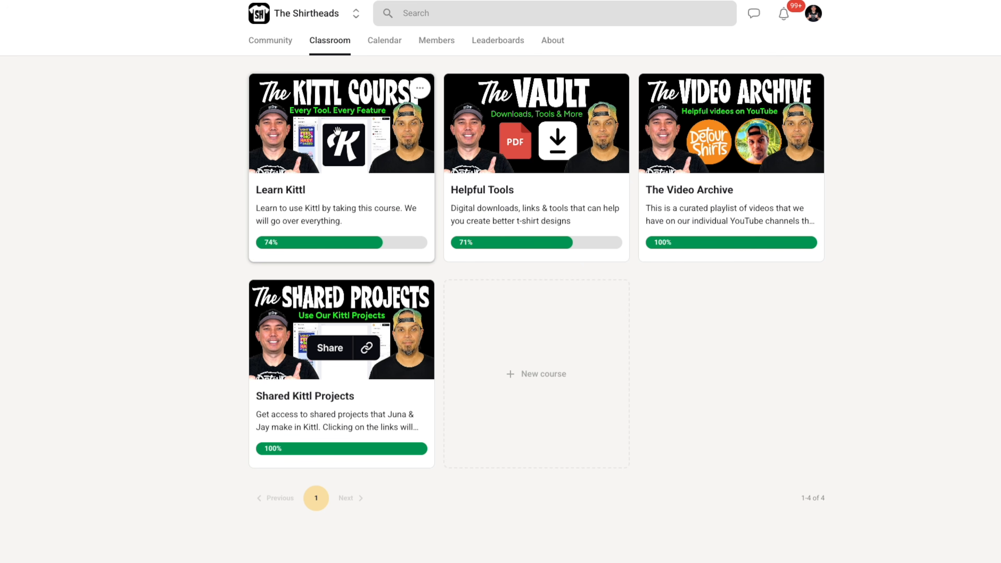
left_click(320, 112)
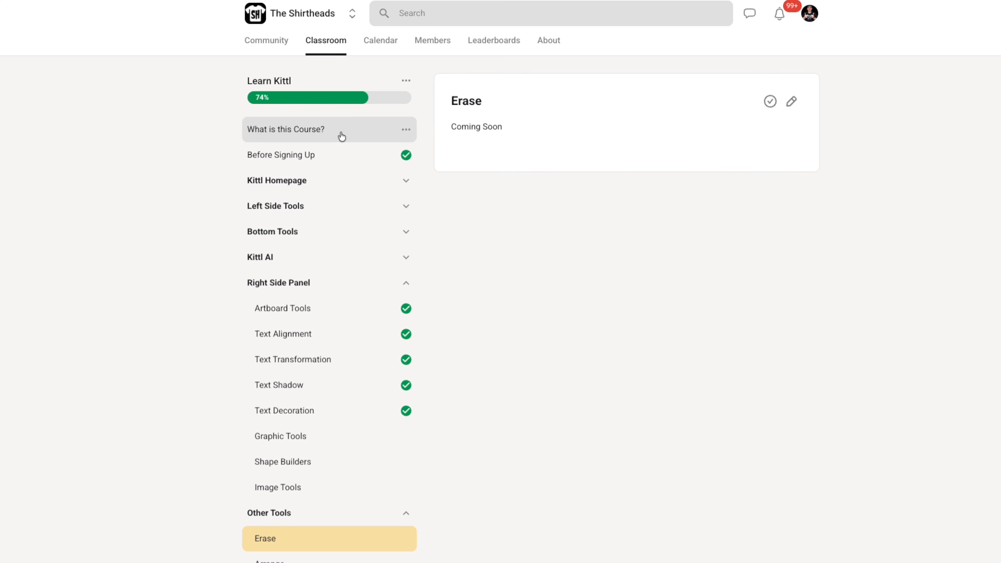
left_click(296, 139)
left_click(290, 153)
left_click(286, 180)
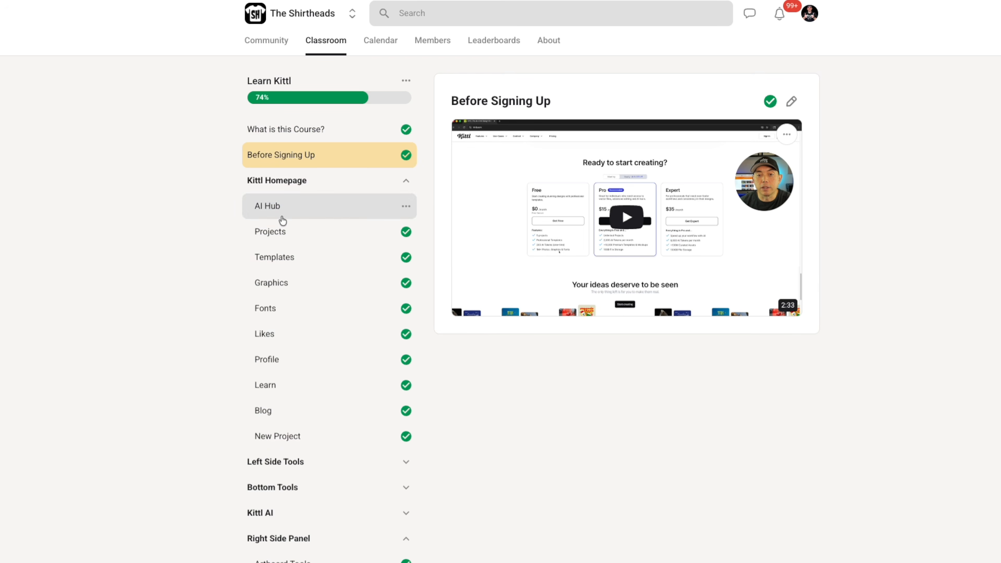
left_click(270, 462)
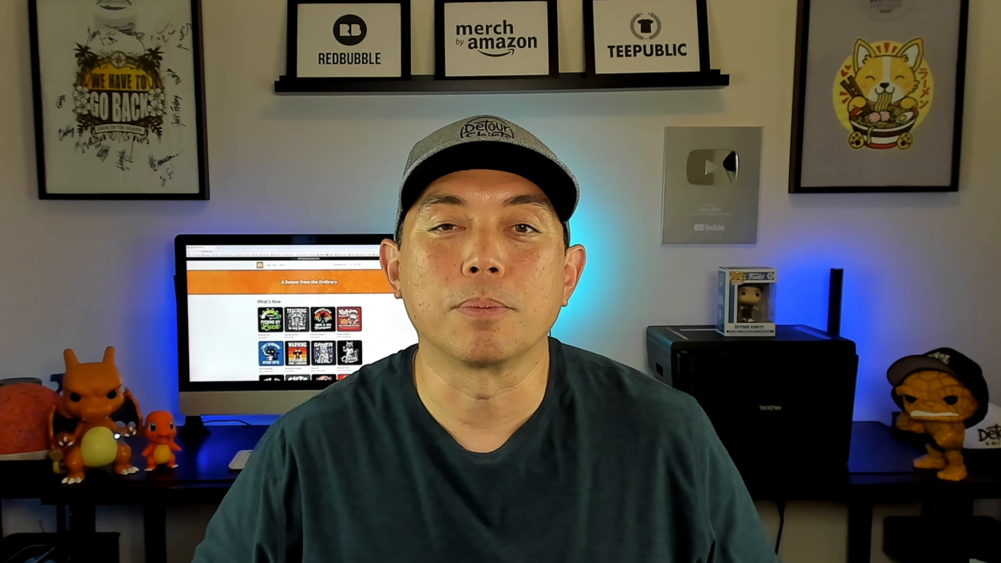